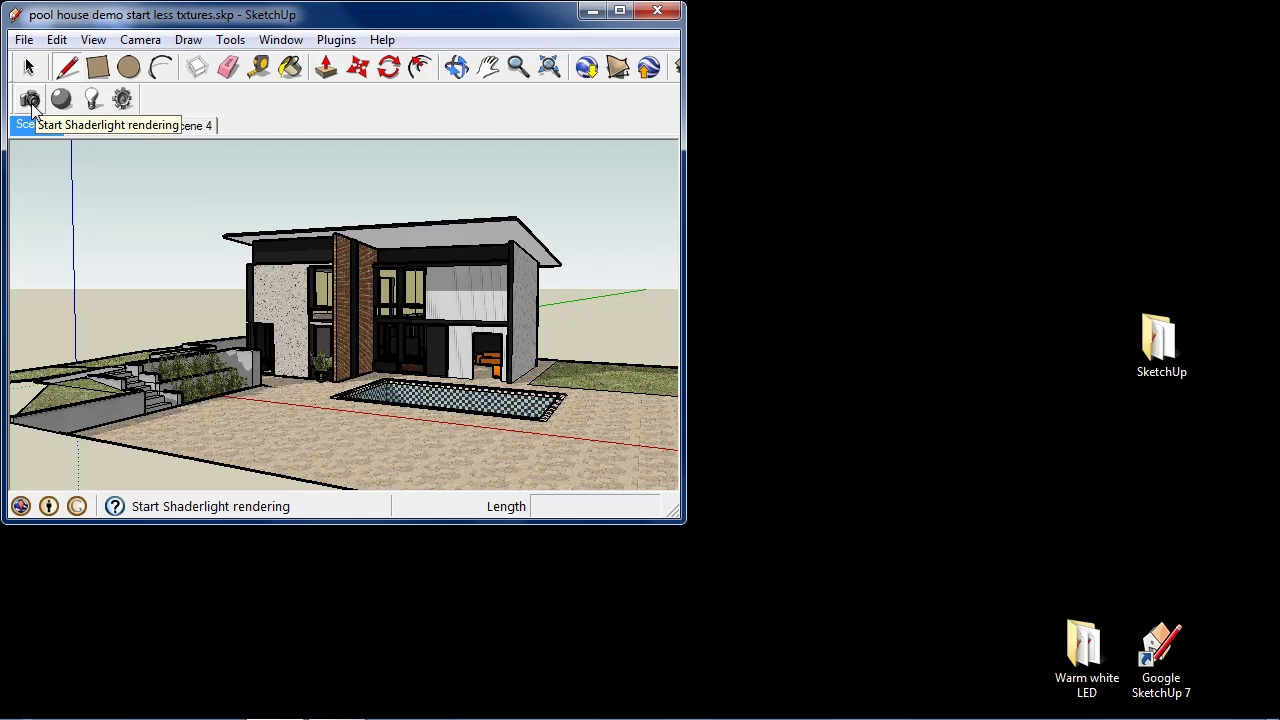
Start a Shaderlight render and reframe the model view on the pool corner, brick wall and glazed doors.
{"action": "left_click", "coordinate": [31, 104]}
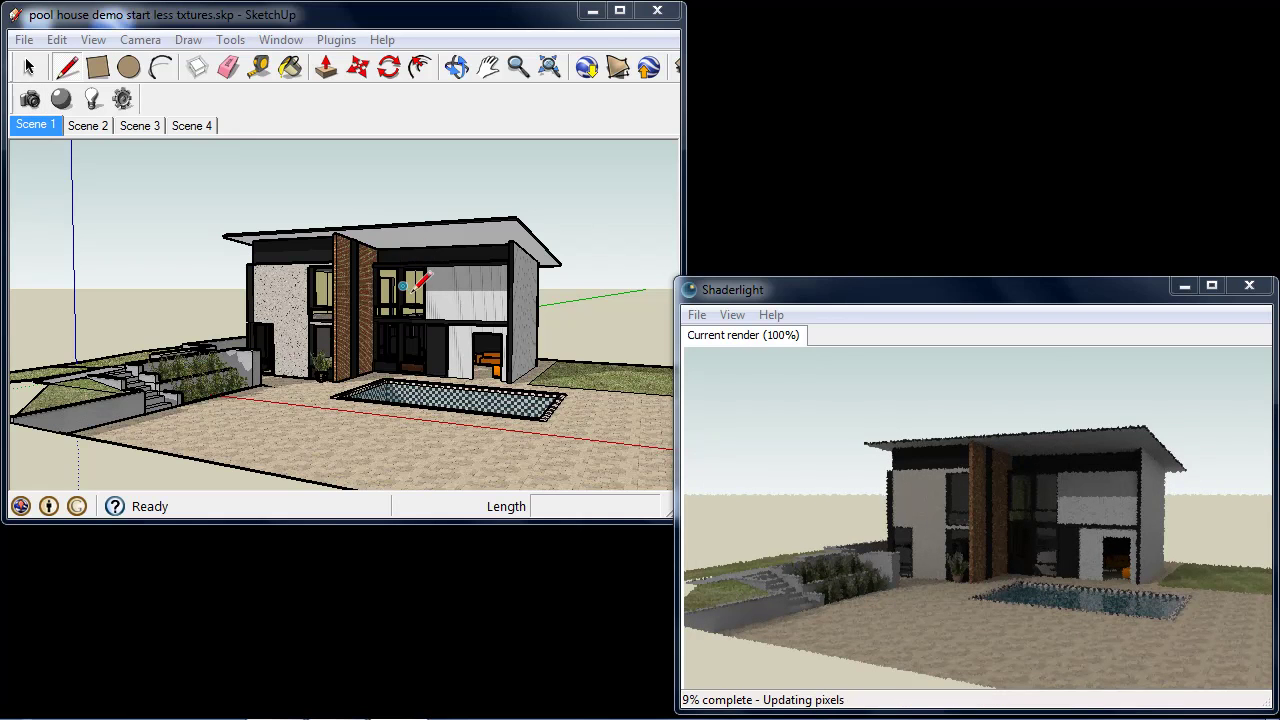
{"action": "mouse_move", "coordinate": [414, 286]}
{"action": "middle_mouse_down"}
{"action": "mouse_move", "coordinate": [457, 300]}
{"action": "mouse_move", "coordinate": [330, 312]}
{"action": "middle_mouse_up"}
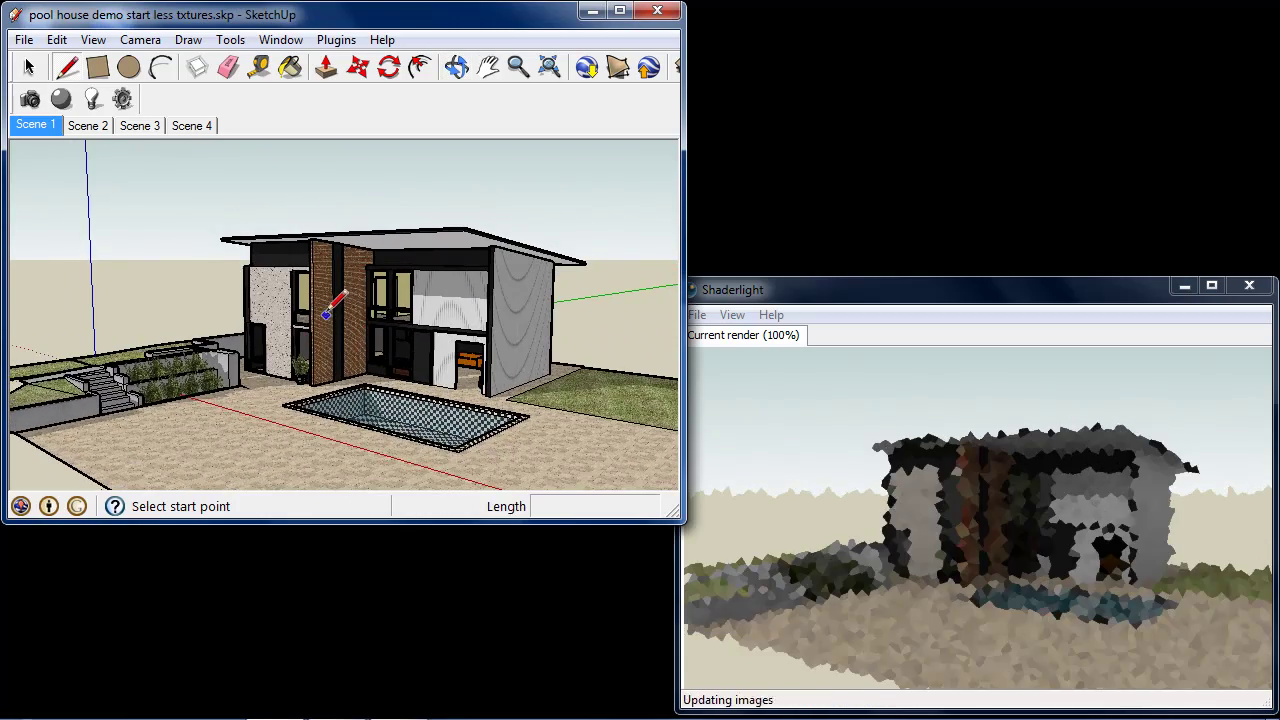
{"action": "scroll", "coordinate": [330, 312], "scroll_direction": "up", "scroll_amount": 5}
{"action": "scroll", "coordinate": [492, 333], "scroll_direction": "up", "scroll_amount": 3}
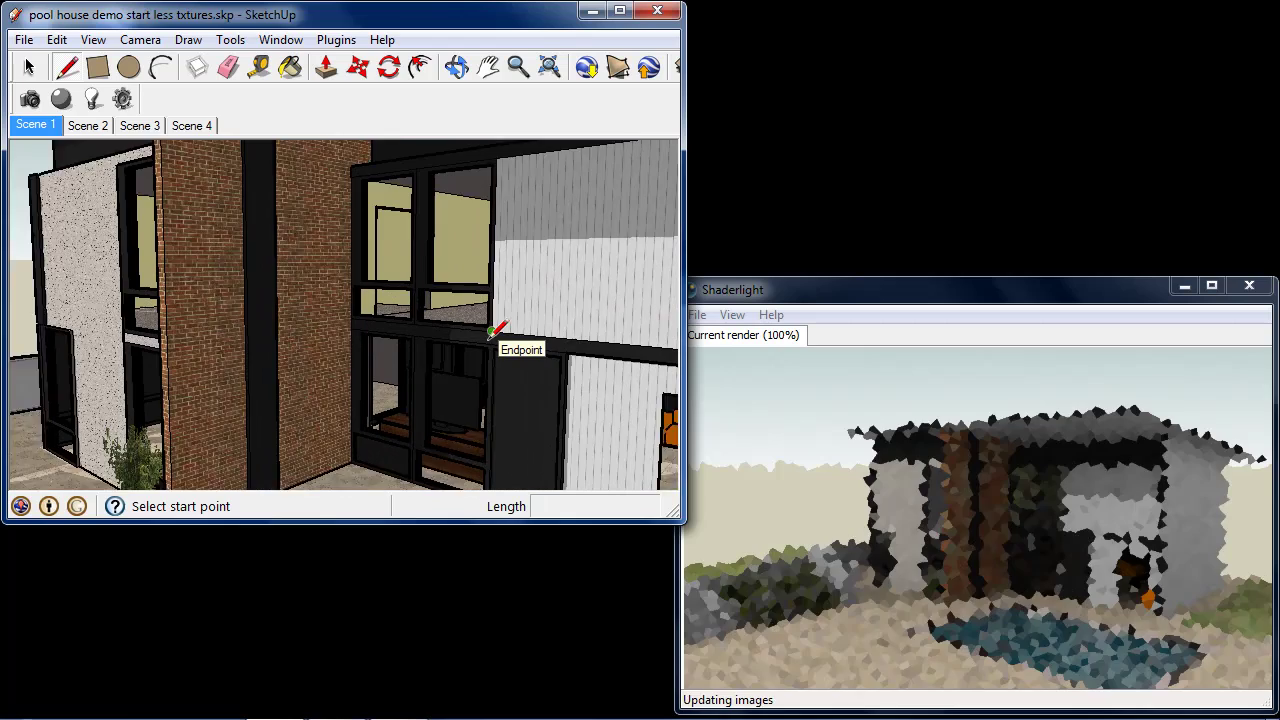
{"action": "scroll", "coordinate": [492, 333], "scroll_direction": "up", "scroll_amount": 2}
{"action": "scroll", "coordinate": [486, 386], "scroll_direction": "up", "scroll_amount": 2}
{"action": "mouse_move", "coordinate": [457, 371]}
{"action": "middle_mouse_down"}
{"action": "mouse_move", "coordinate": [480, 216]}
{"action": "mouse_move", "coordinate": [496, 194]}
{"action": "middle_mouse_up"}
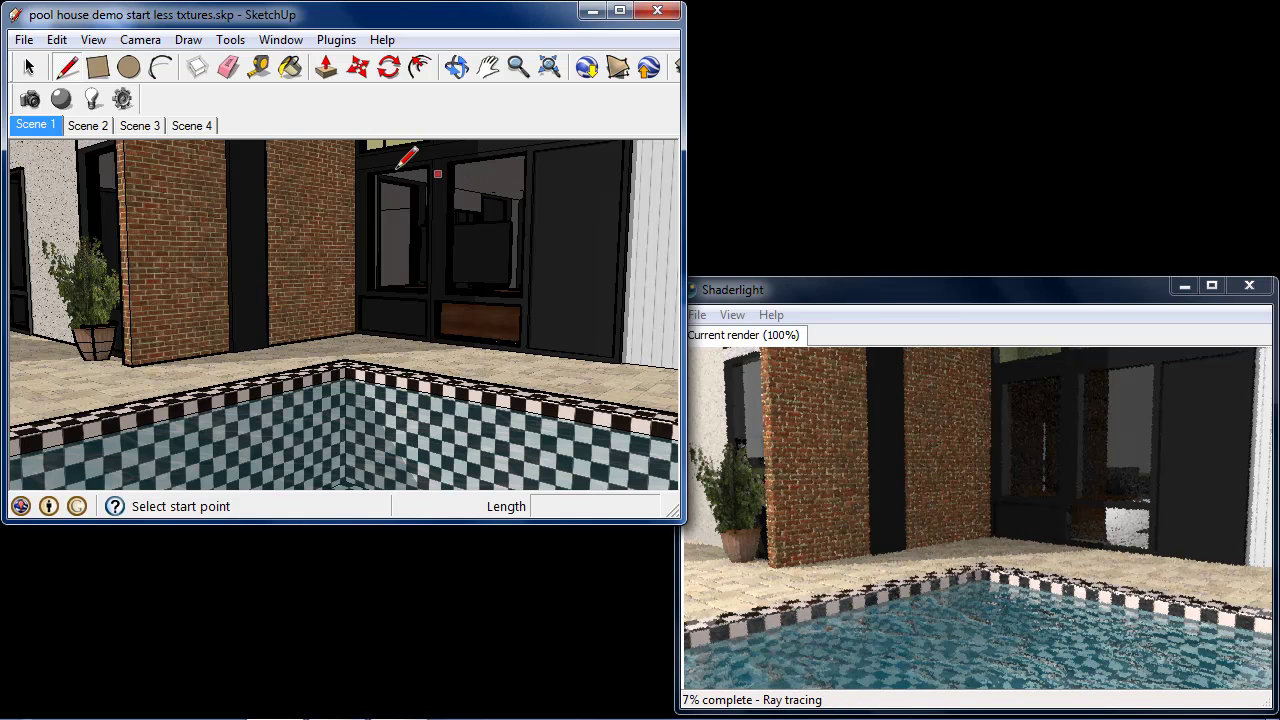
Check the render's output resolution setting and inspect the brick wall and windows in the render, including at enlarged window size.
{"action": "left_click", "coordinate": [122, 100]}
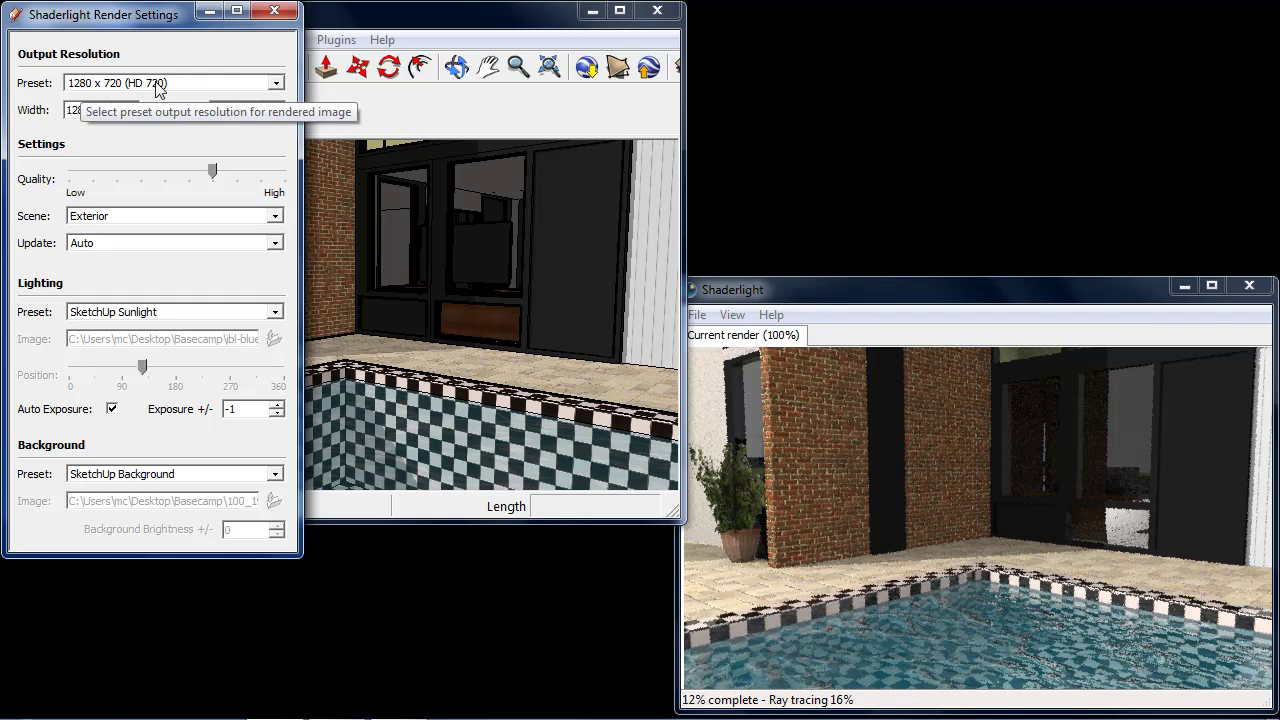
{"action": "left_click", "coordinate": [1109, 287]}
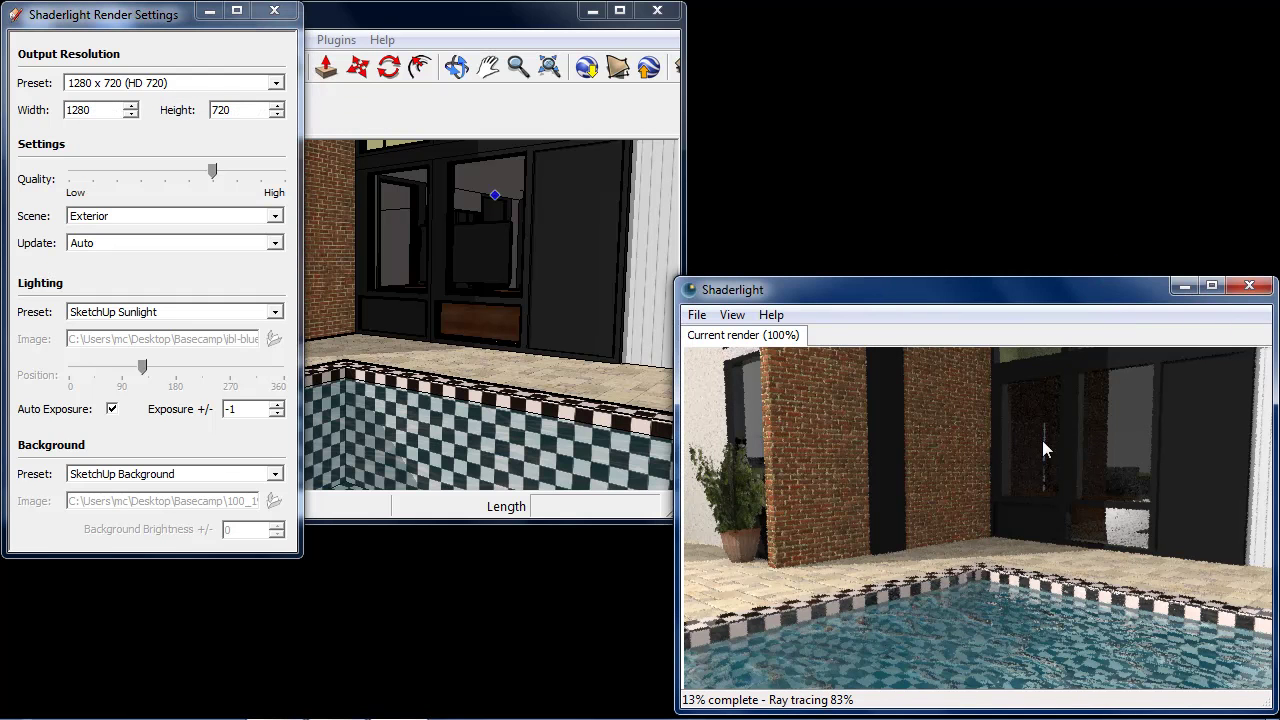
{"action": "left_click", "coordinate": [956, 457]}
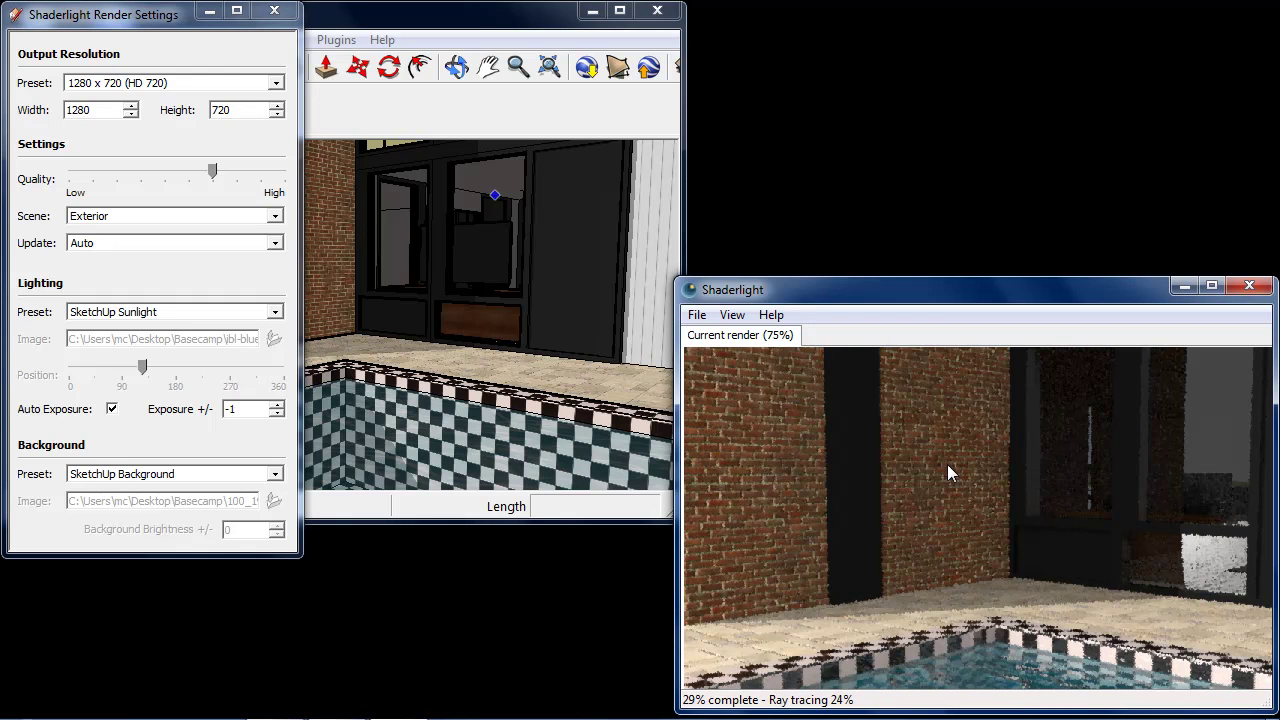
{"action": "left_click", "coordinate": [945, 460]}
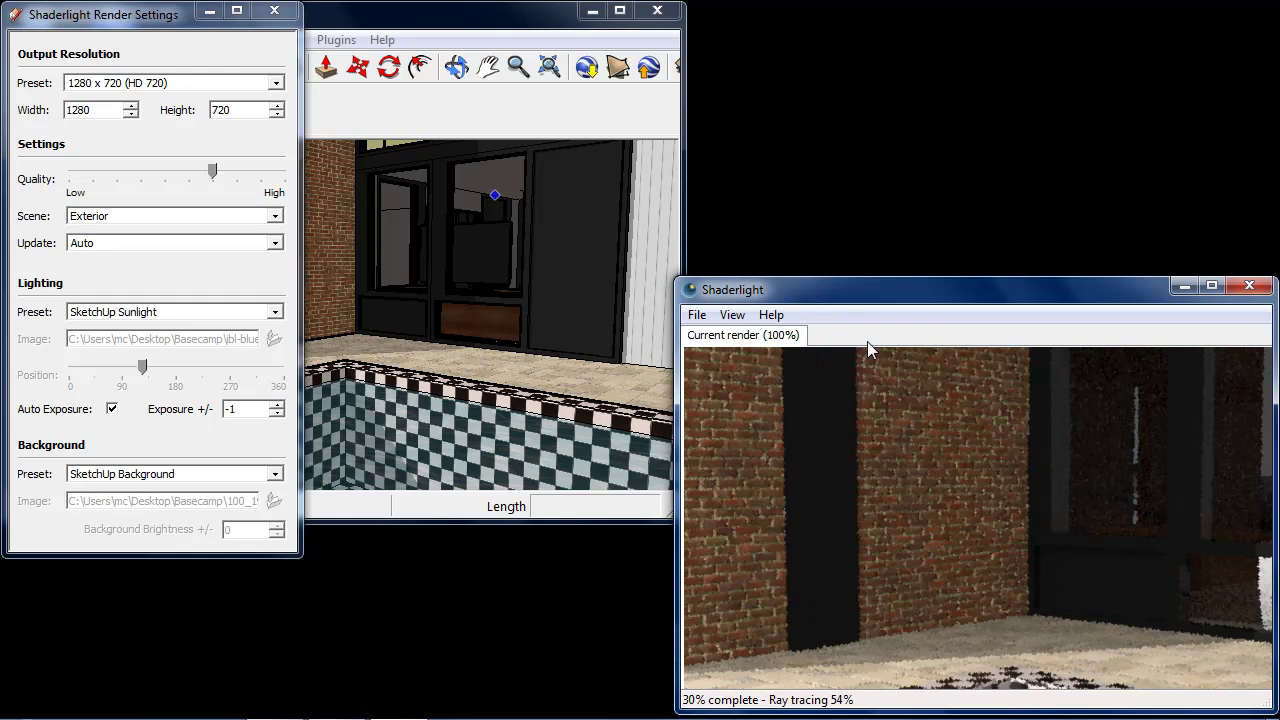
{"action": "left_click", "coordinate": [1036, 614]}
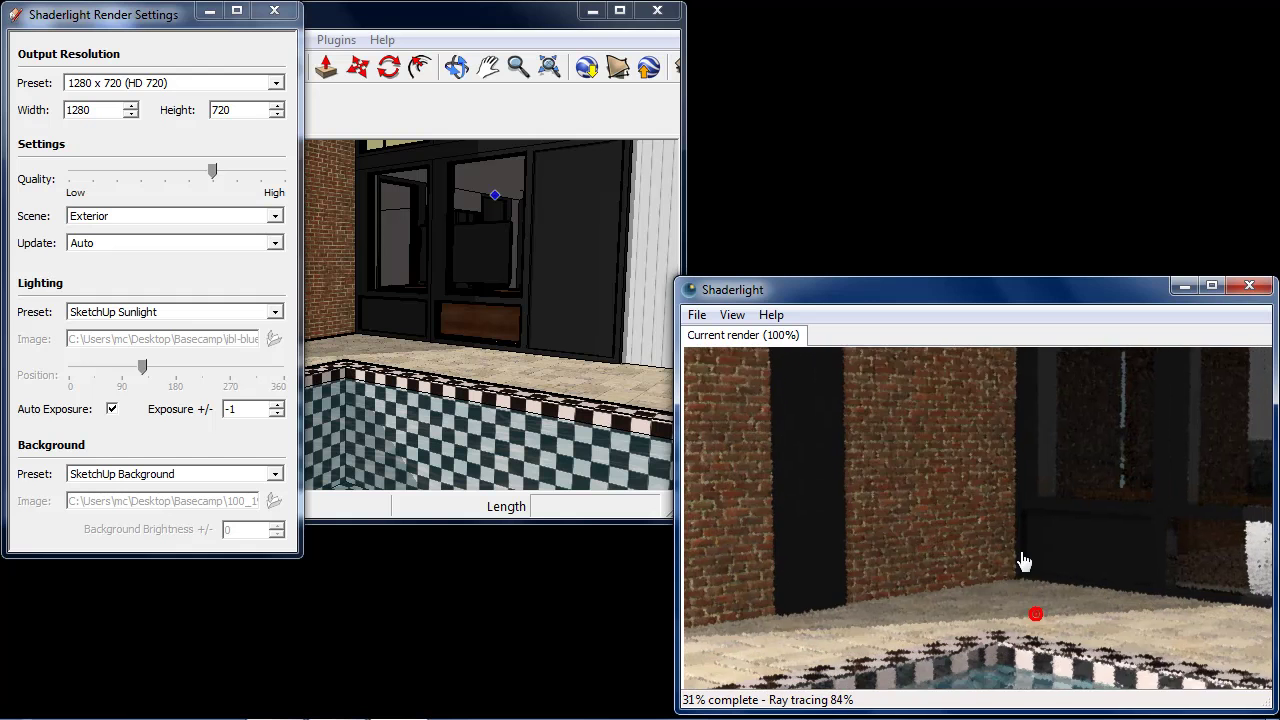
{"action": "mouse_move", "coordinate": [1022, 521]}
{"action": "left_mouse_down"}
{"action": "mouse_move", "coordinate": [1063, 443]}
{"action": "mouse_move", "coordinate": [1117, 423]}
{"action": "mouse_move", "coordinate": [1200, 443]}
{"action": "mouse_move", "coordinate": [991, 426]}
{"action": "mouse_move", "coordinate": [823, 437]}
{"action": "mouse_move", "coordinate": [774, 514]}
{"action": "mouse_move", "coordinate": [779, 541]}
{"action": "mouse_move", "coordinate": [817, 535]}
{"action": "left_mouse_up"}
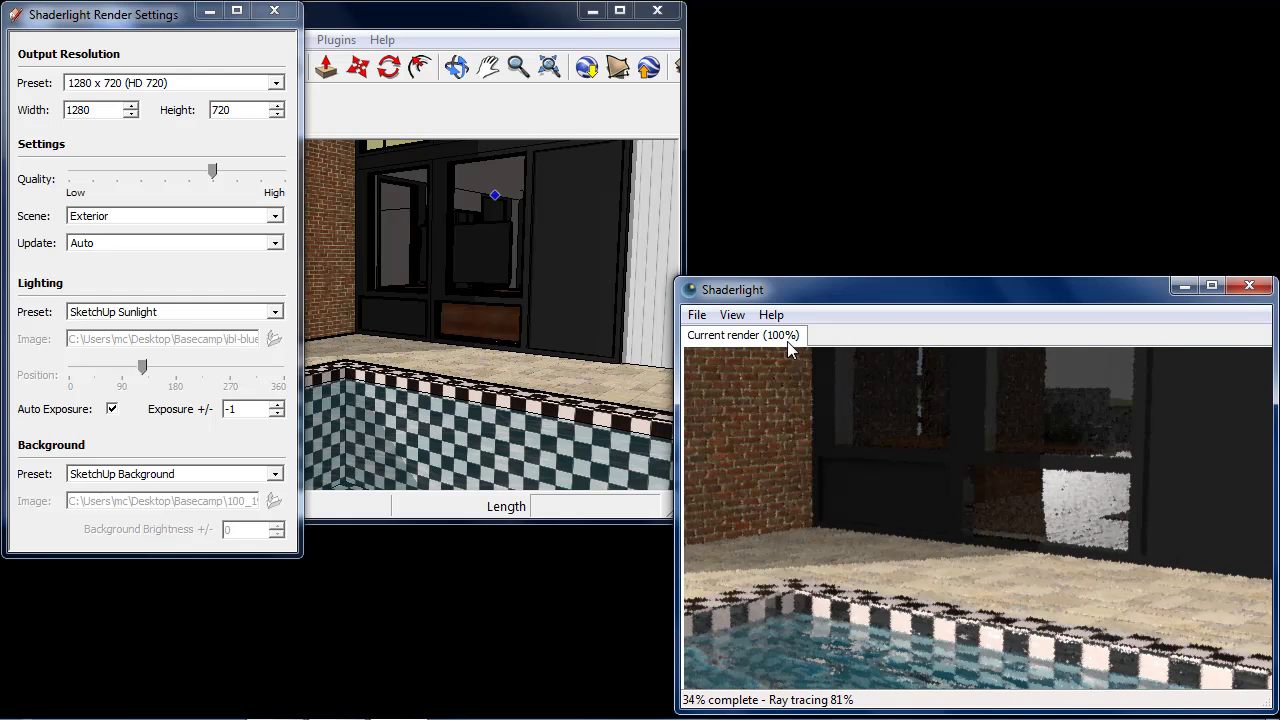
{"action": "left_click", "coordinate": [1210, 287]}
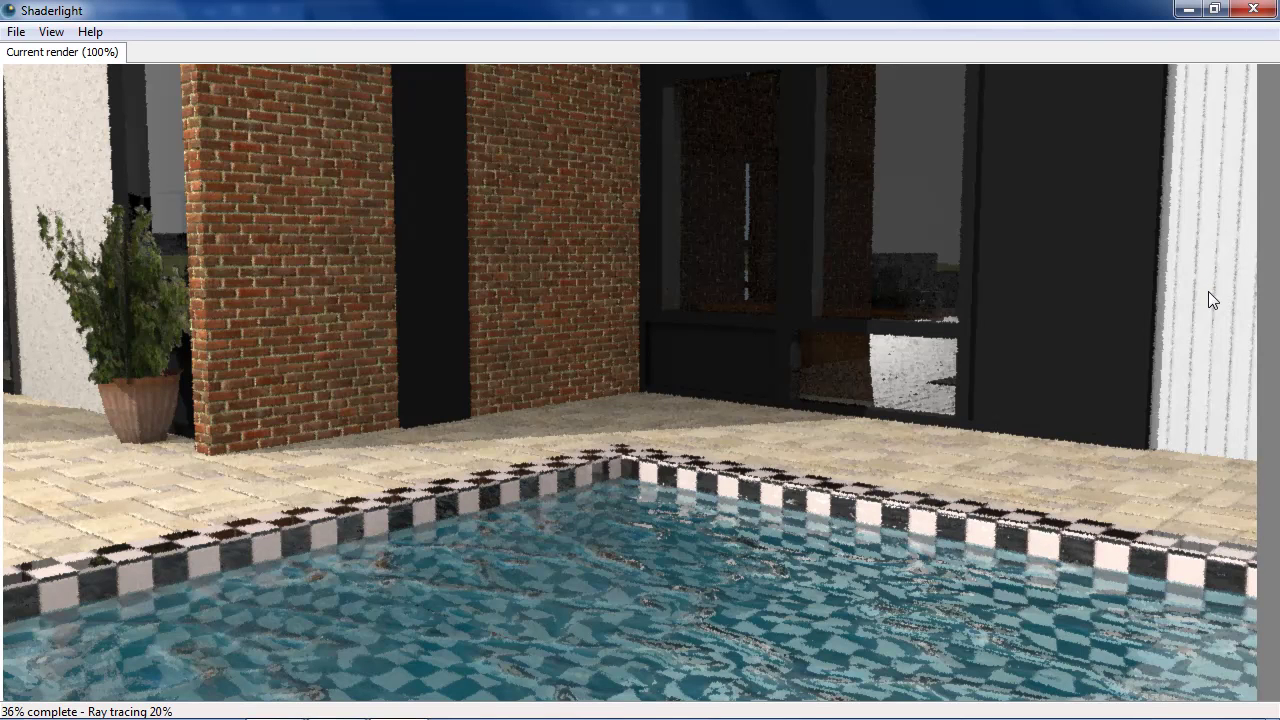
{"action": "left_click", "coordinate": [1215, 10]}
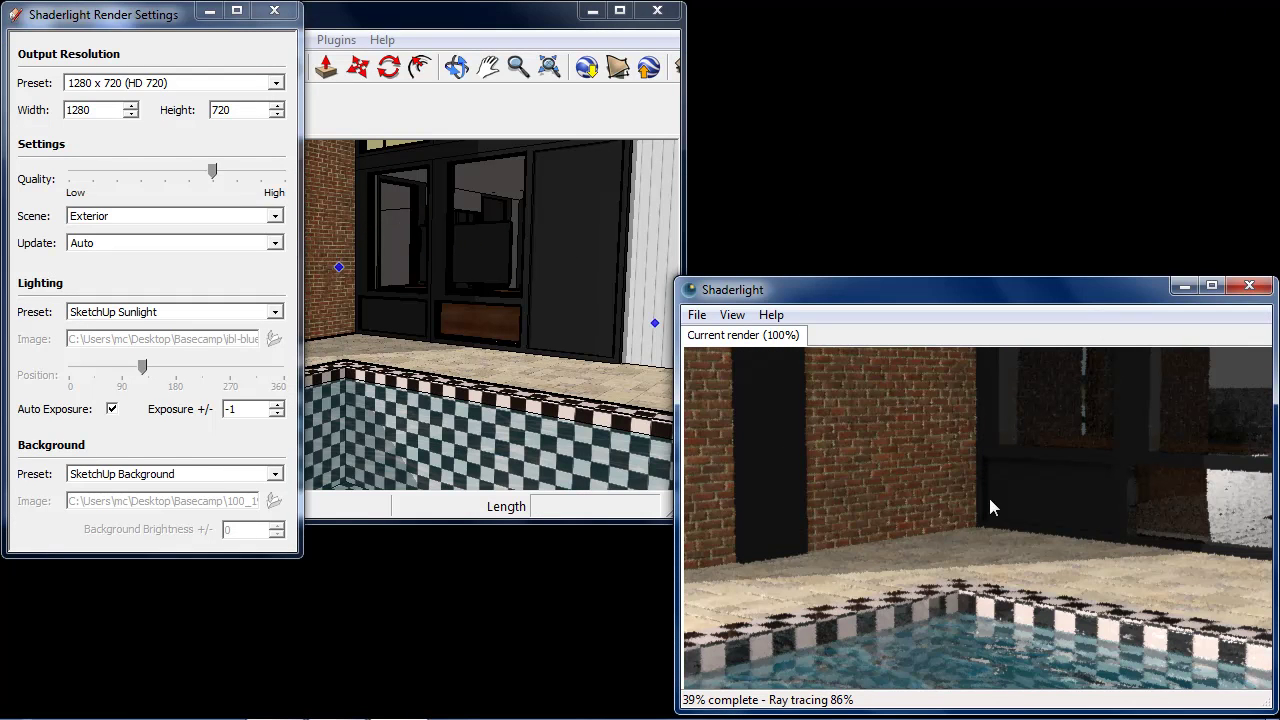
Examine the pool water, brick wall and paving in the refining render, and close the render settings.
{"action": "left_click_drag", "start_coordinate": [1024, 550], "coordinate": [1028, 474]}
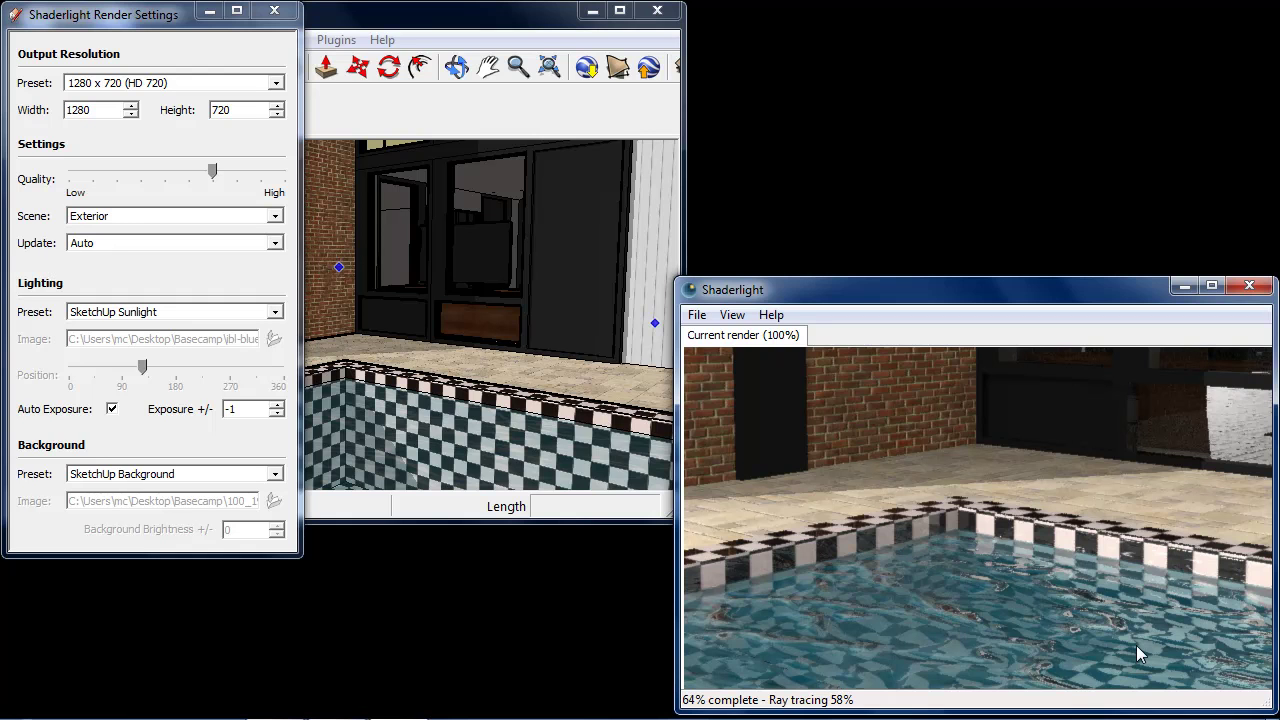
{"action": "left_click_drag", "start_coordinate": [1074, 434], "coordinate": [1029, 571]}
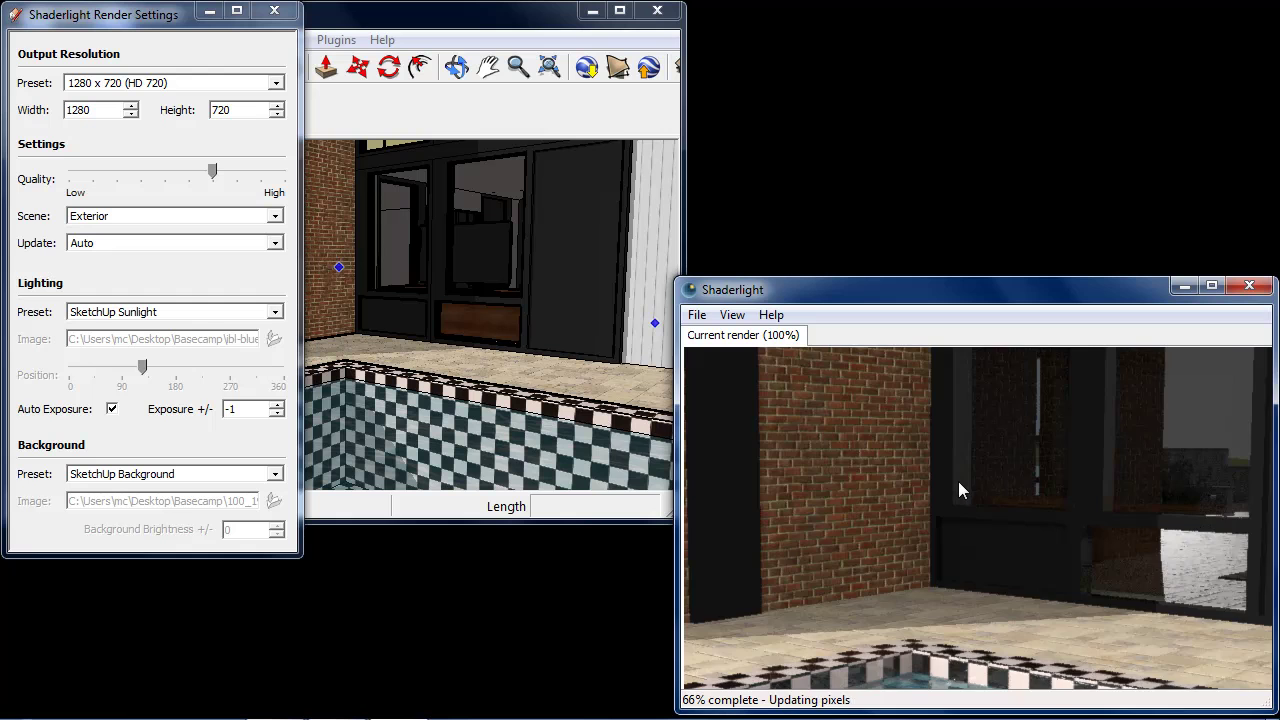
{"action": "mouse_move", "coordinate": [958, 481]}
{"action": "left_mouse_down"}
{"action": "mouse_move", "coordinate": [1157, 489]}
{"action": "mouse_move", "coordinate": [1125, 477]}
{"action": "left_mouse_up"}
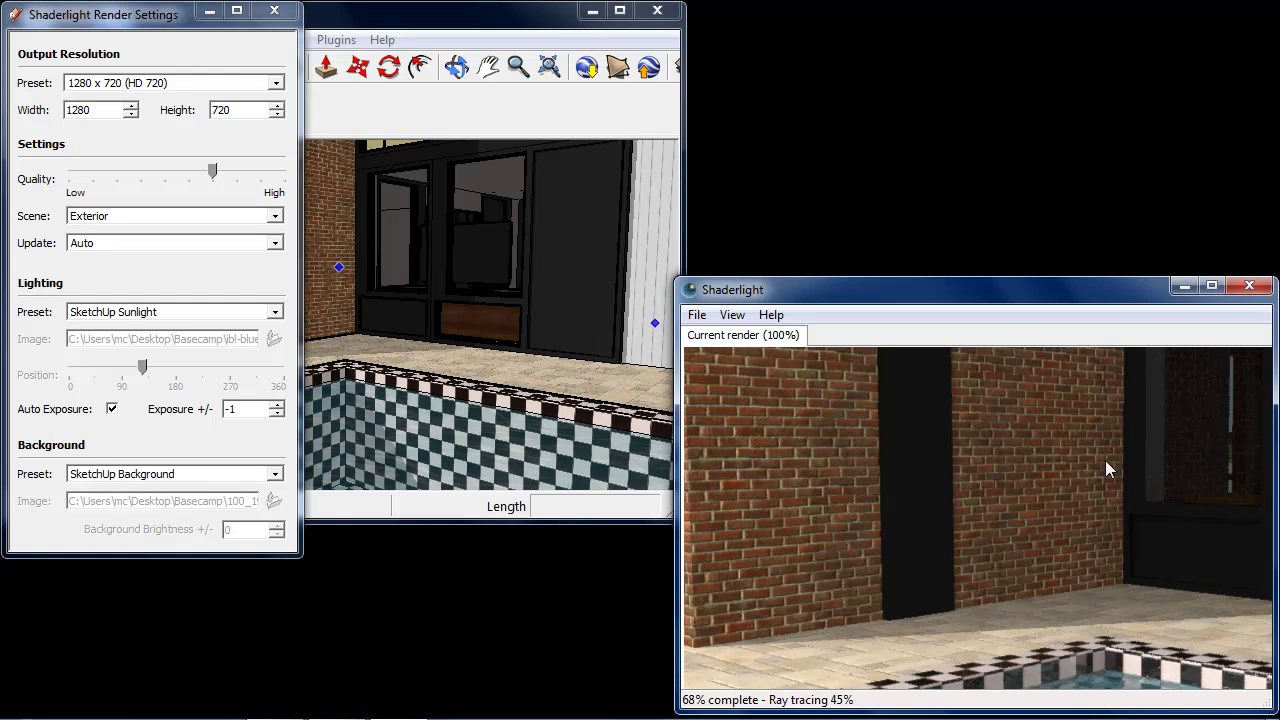
{"action": "left_click_drag", "start_coordinate": [1135, 540], "coordinate": [991, 420]}
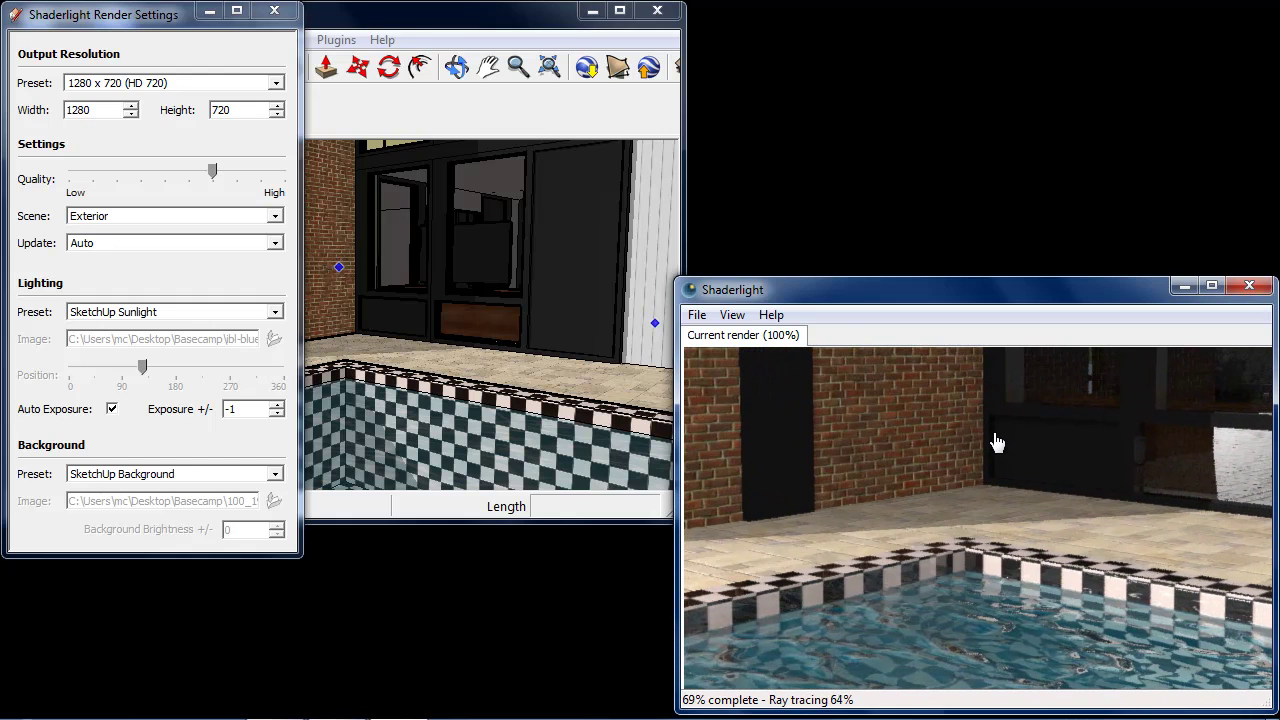
{"action": "left_click", "coordinate": [283, 15]}
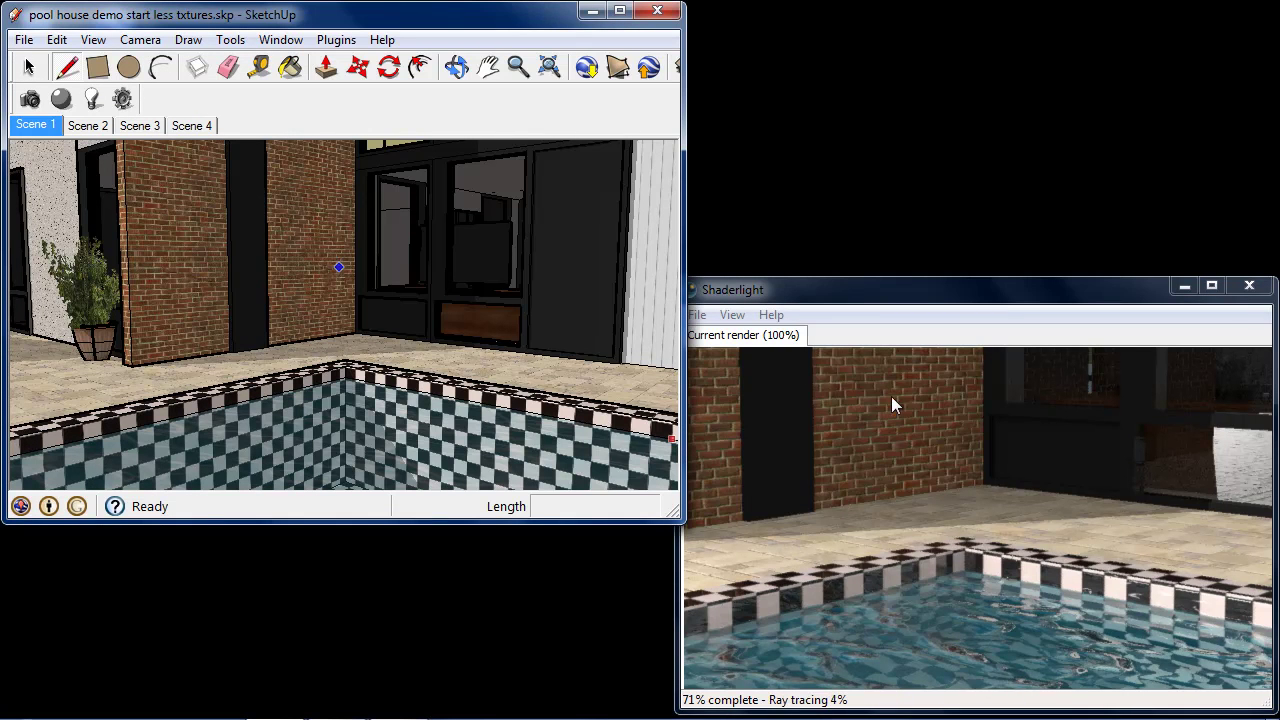
Sample the poolside paving's material and move the Materials window clear of the render toolbar.
{"action": "left_click", "coordinate": [293, 67]}
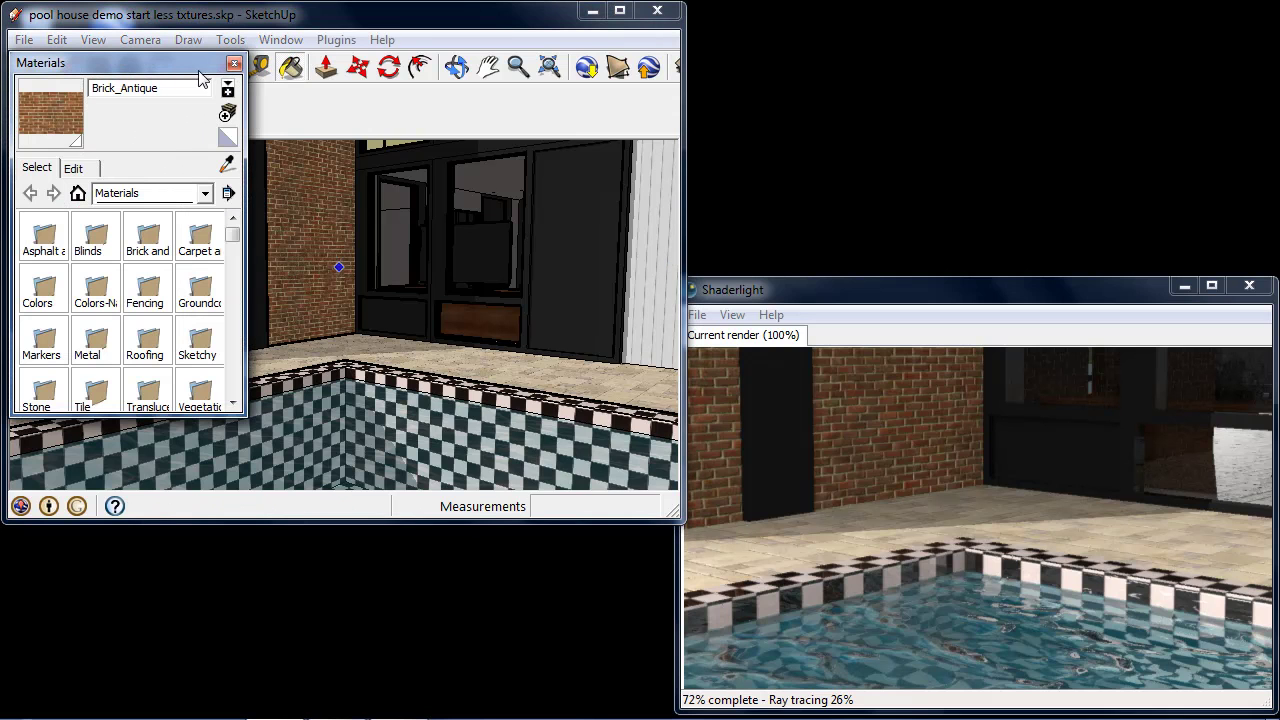
{"action": "left_click", "coordinate": [226, 164]}
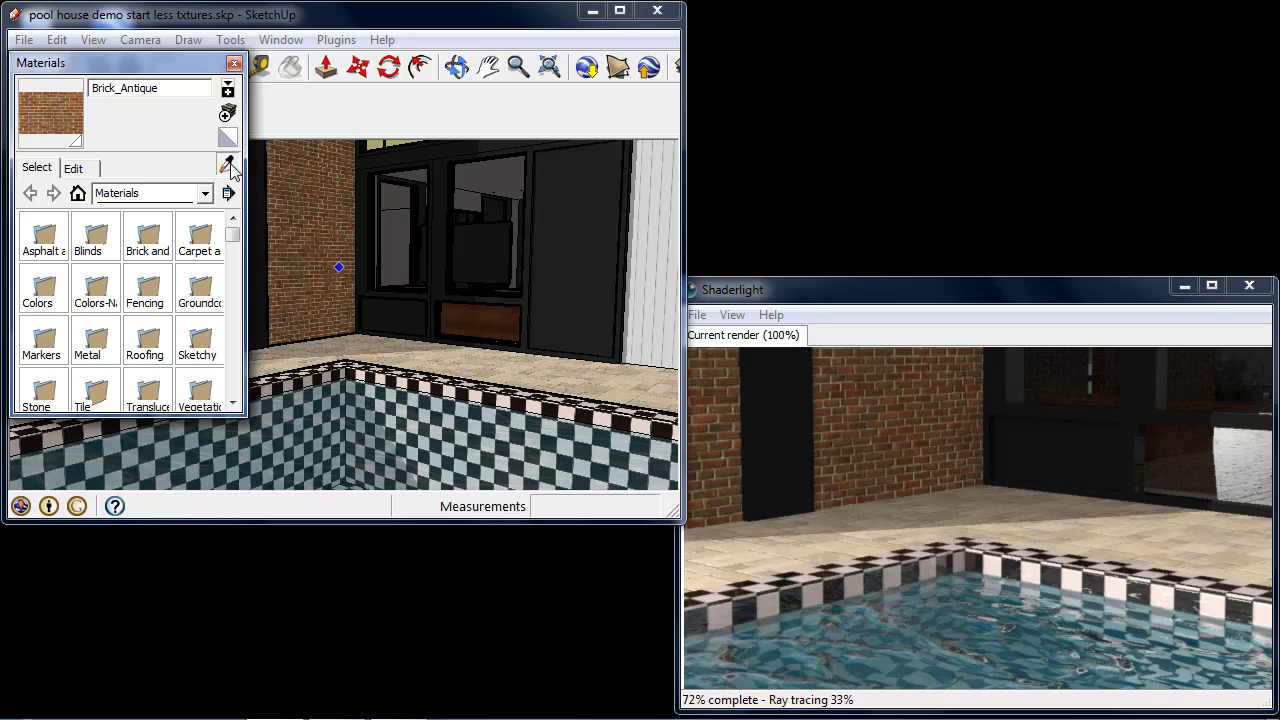
{"action": "left_click", "coordinate": [372, 342]}
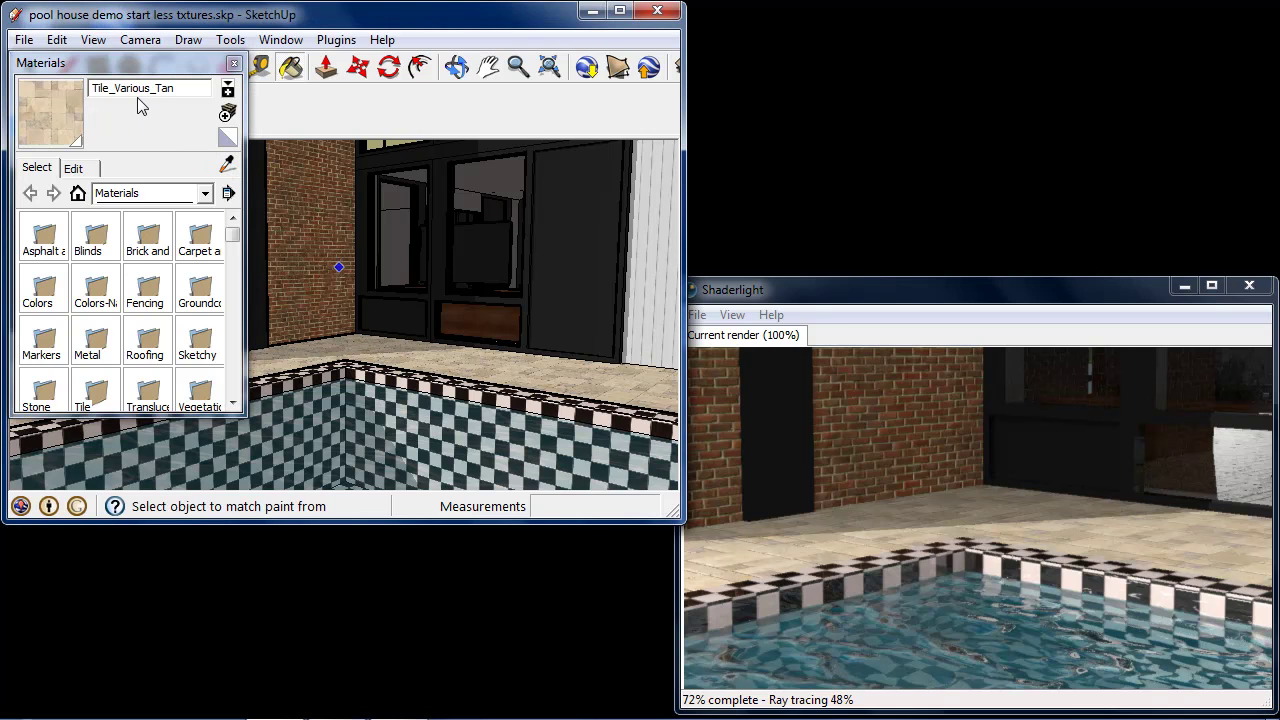
{"action": "left_click_drag", "start_coordinate": [100, 63], "coordinate": [190, 228]}
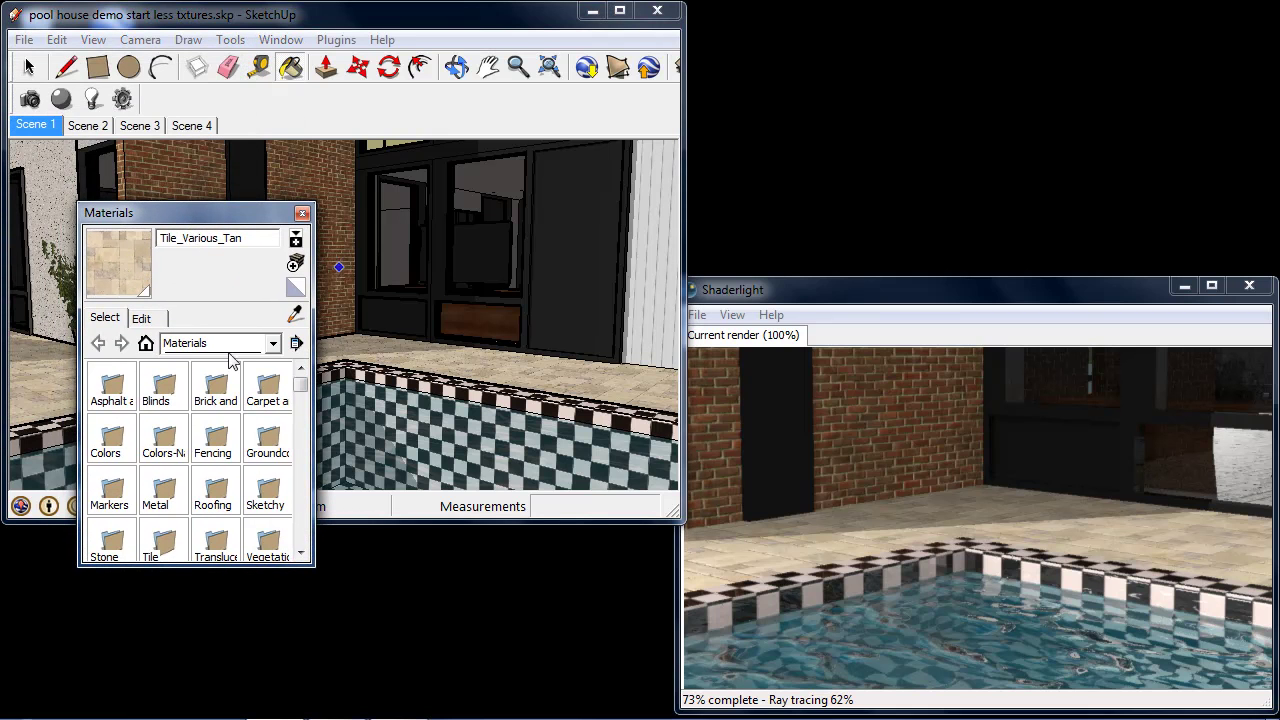
Paint the poolside paving with Wood_Floor_Light from the Wood library and close the Materials window.
{"action": "left_click", "coordinate": [273, 343]}
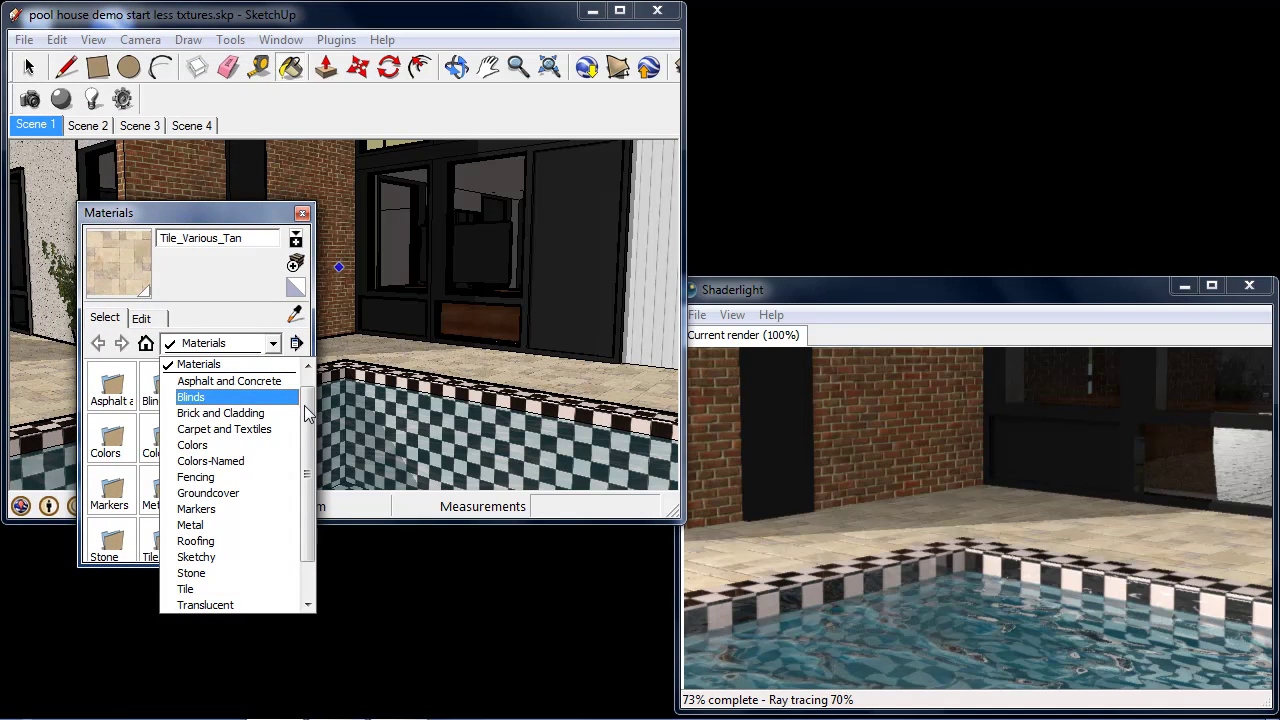
{"action": "left_click_drag", "start_coordinate": [305, 409], "coordinate": [305, 461]}
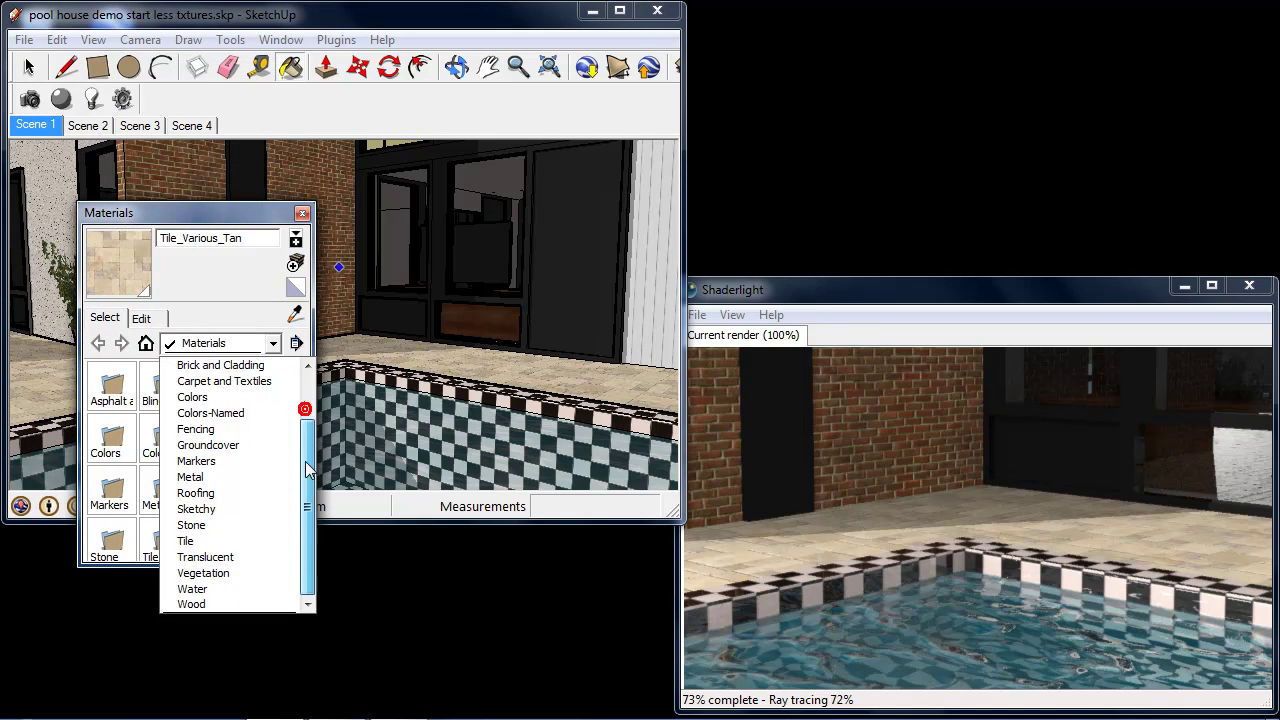
{"action": "left_click", "coordinate": [210, 603]}
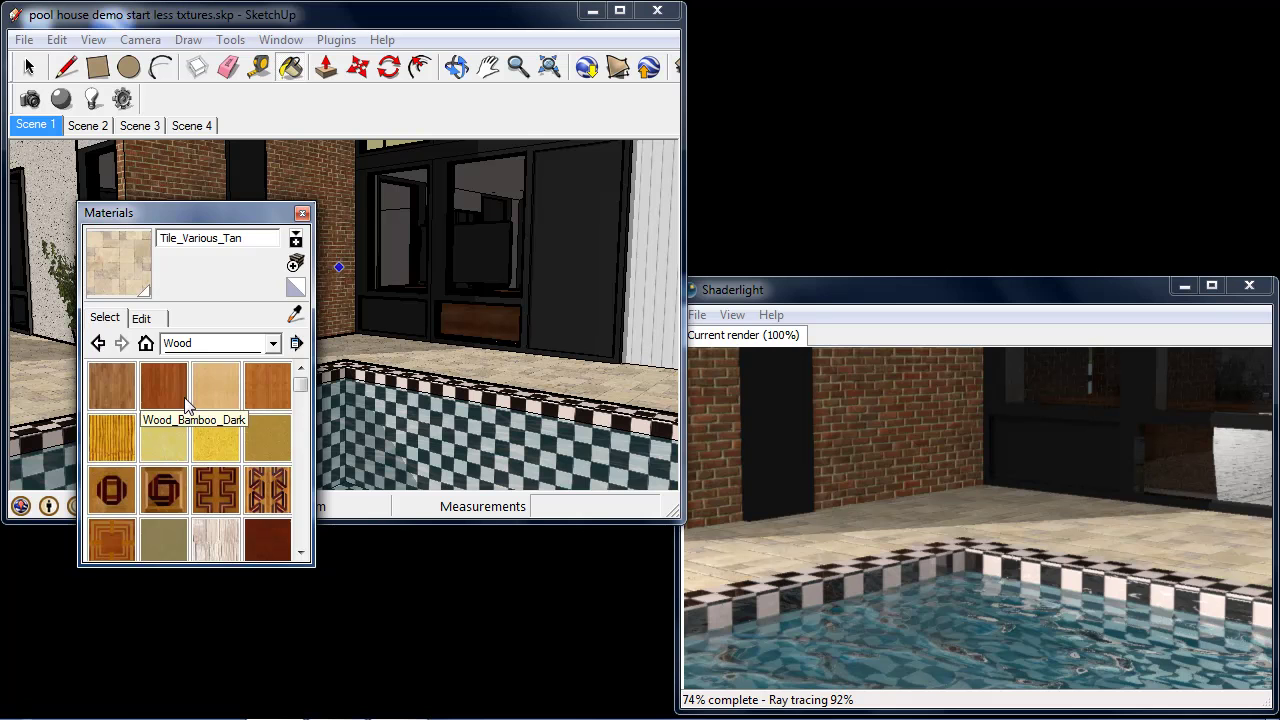
{"action": "left_click_drag", "start_coordinate": [302, 393], "coordinate": [311, 420]}
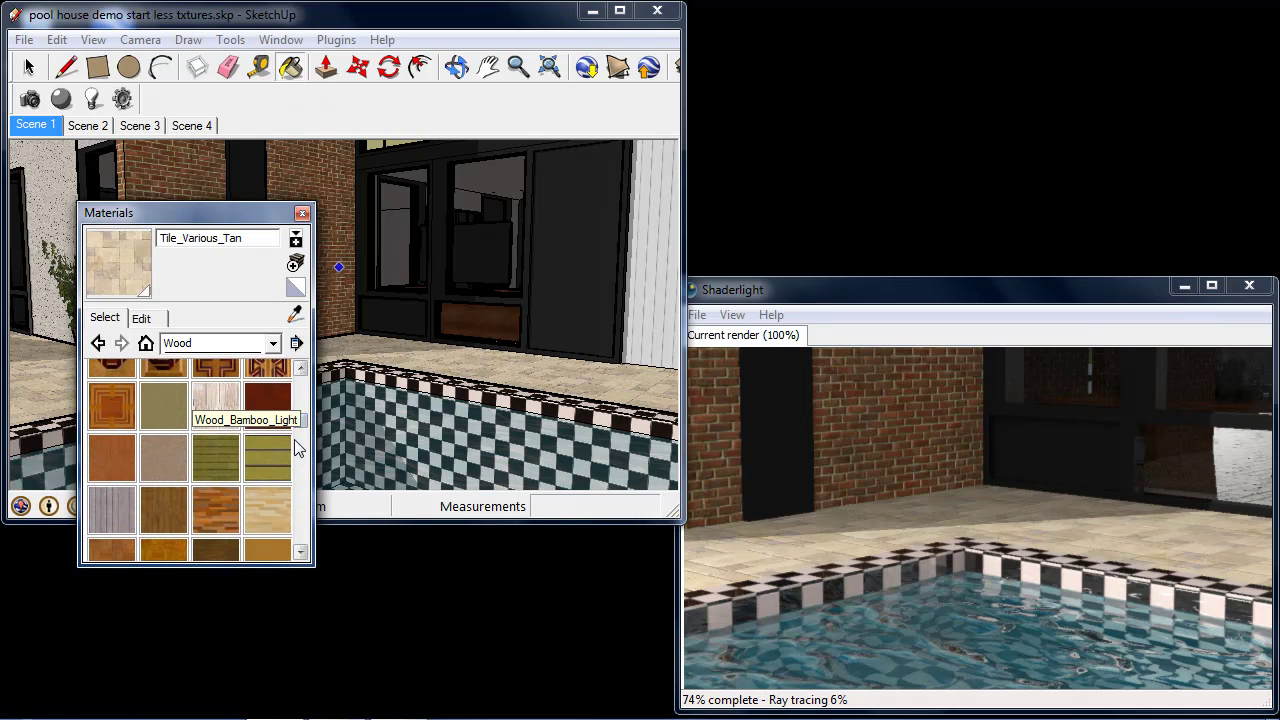
{"action": "left_click", "coordinate": [278, 505]}
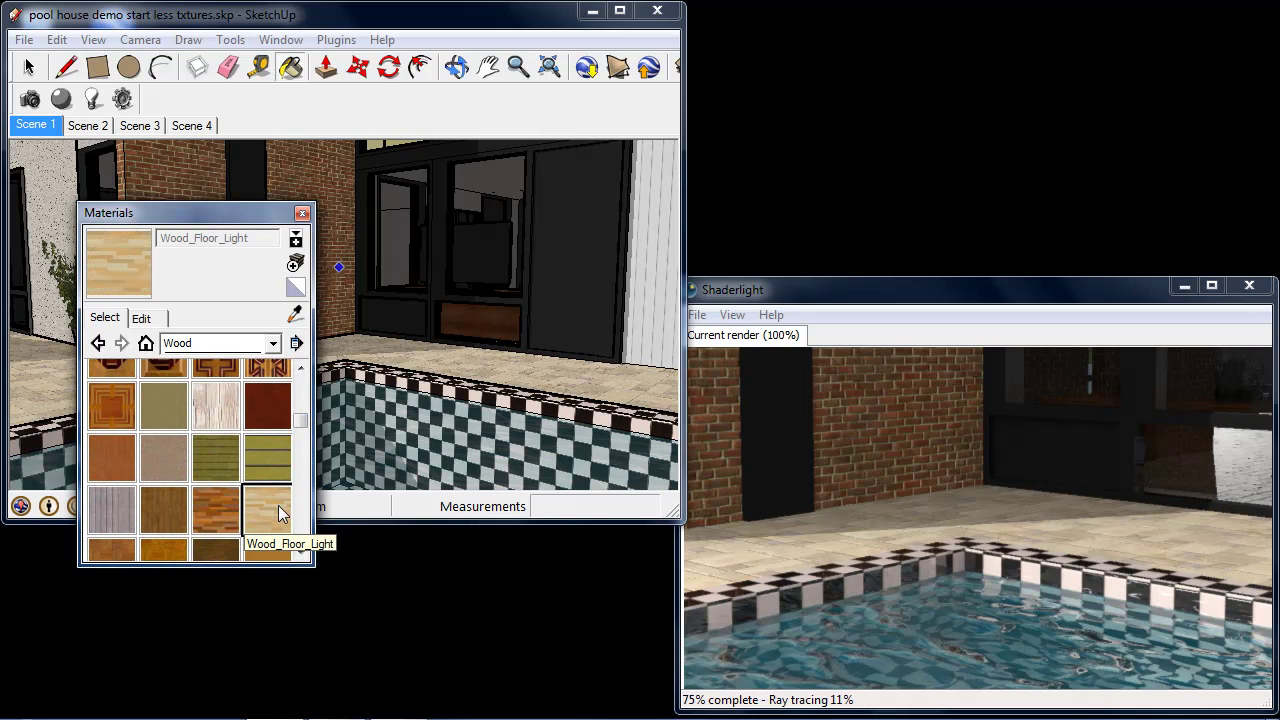
{"action": "left_click", "coordinate": [412, 349]}
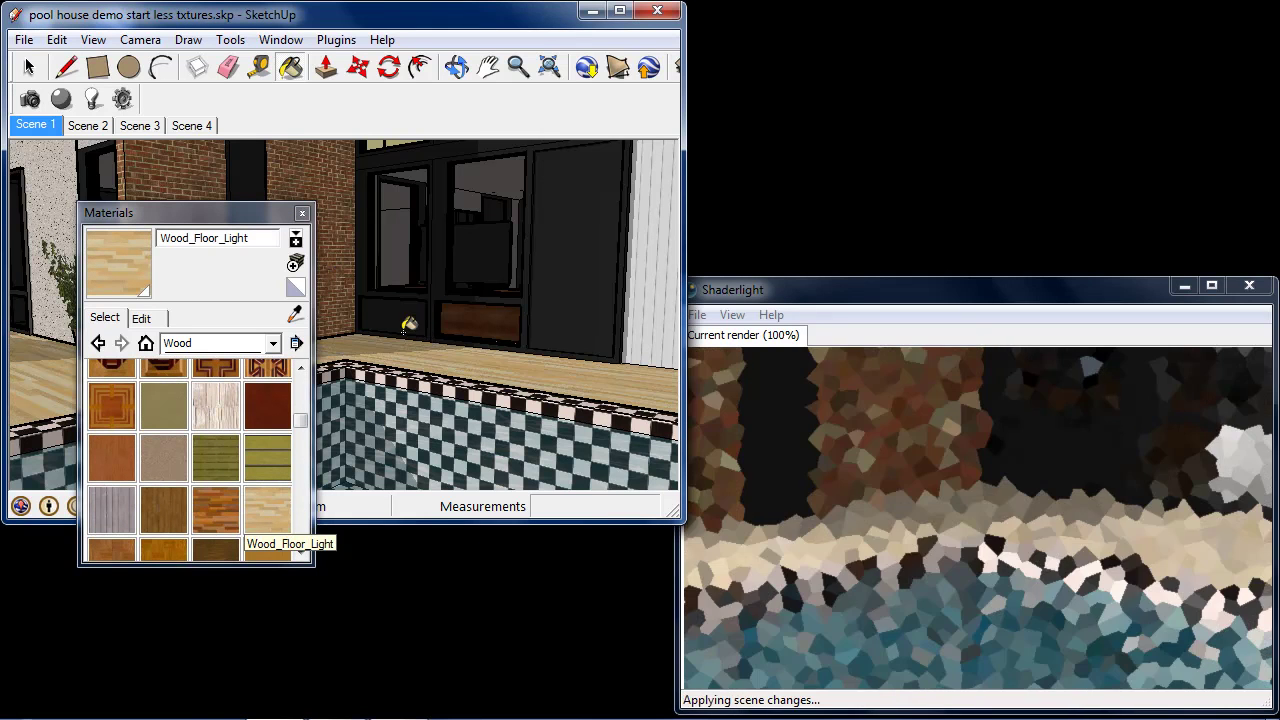
{"action": "left_click", "coordinate": [301, 214]}
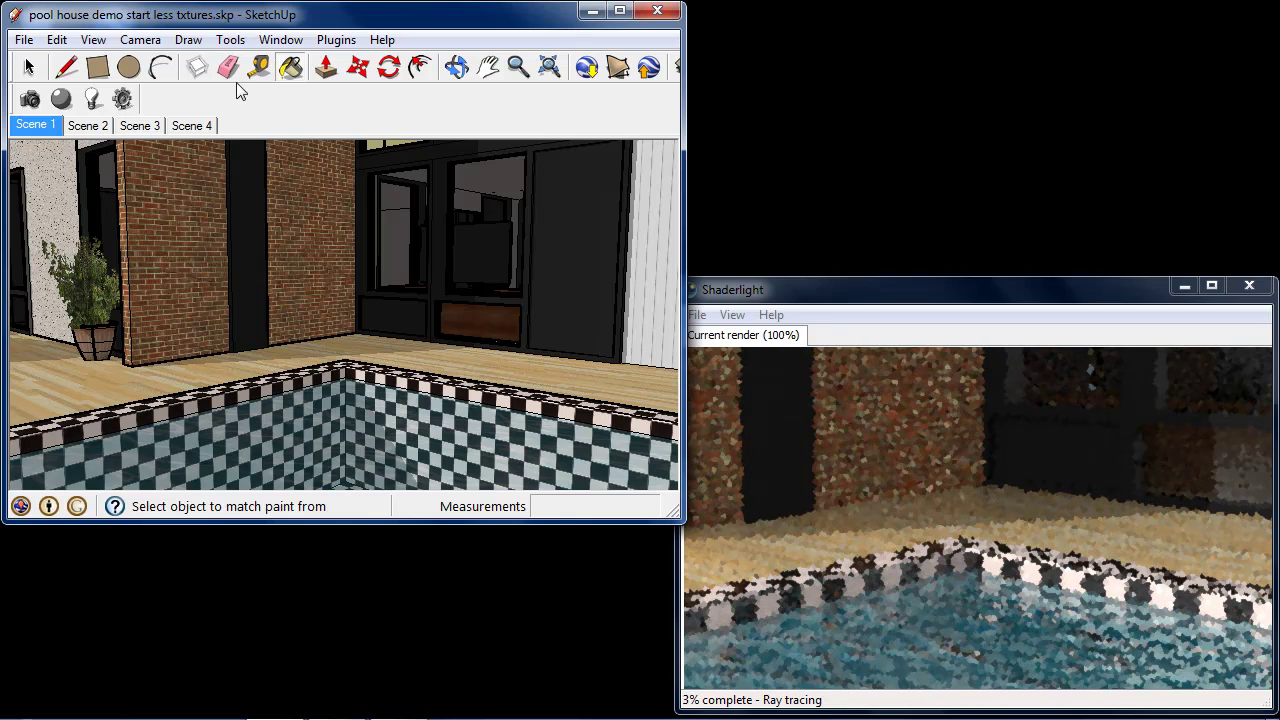
Set the Wood_Floor_Light material's Shaderlight type to Shiny and its finish to Polished_1.
{"action": "left_click", "coordinate": [61, 98]}
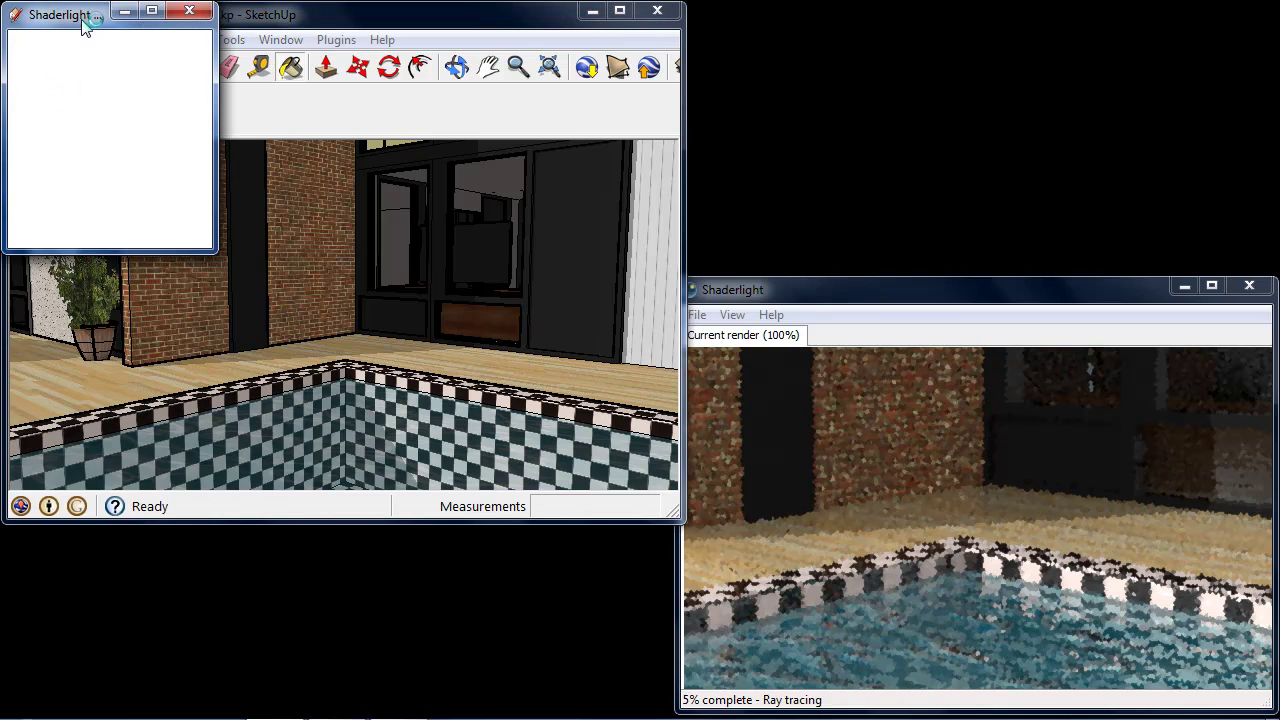
{"action": "left_click_drag", "start_coordinate": [85, 18], "coordinate": [774, 21]}
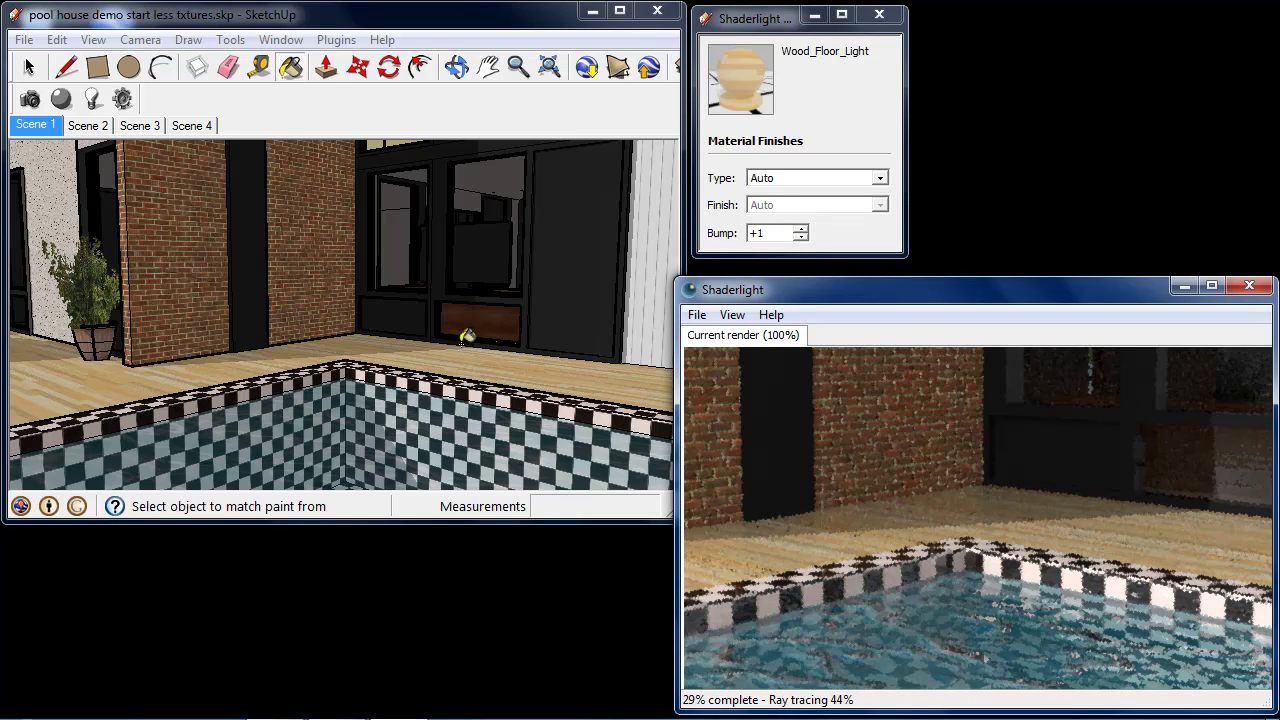
{"action": "mouse_move", "coordinate": [443, 334]}
{"action": "middle_mouse_down"}
{"action": "mouse_move", "coordinate": [426, 311]}
{"action": "mouse_move", "coordinate": [428, 353]}
{"action": "mouse_move", "coordinate": [334, 409]}
{"action": "mouse_move", "coordinate": [474, 409]}
{"action": "middle_mouse_up"}
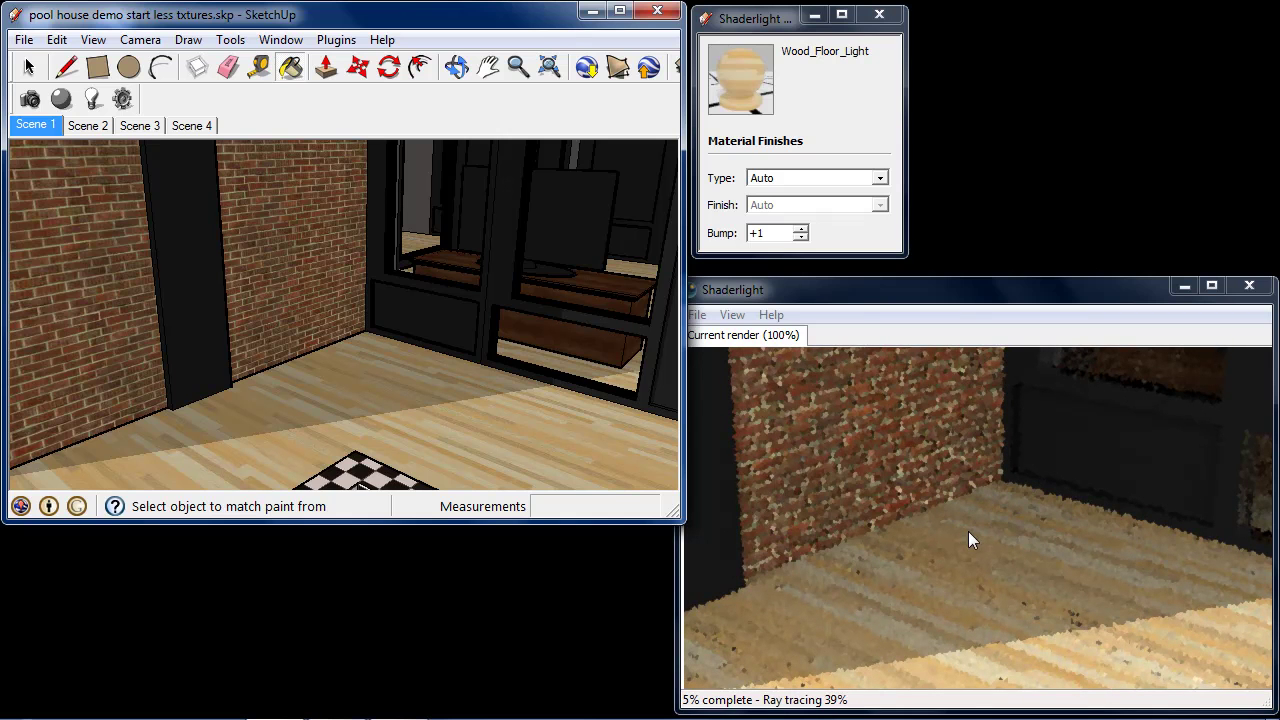
{"action": "left_click", "coordinate": [860, 178]}
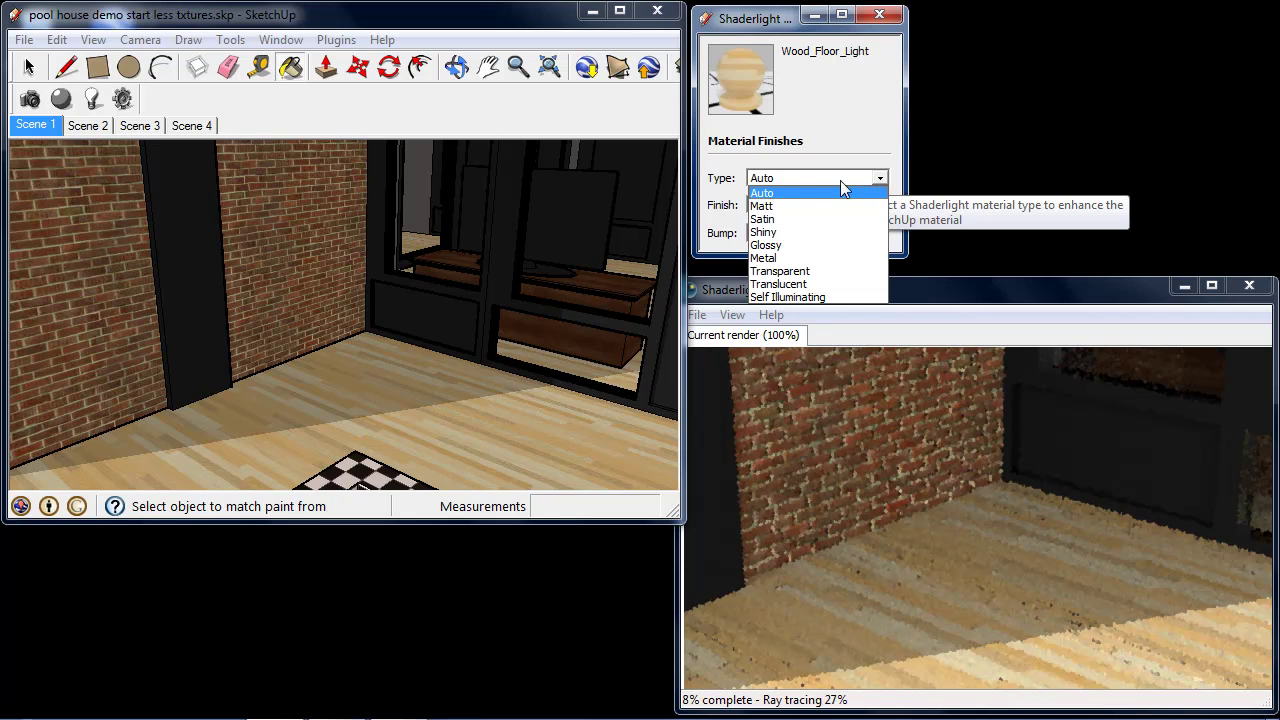
{"action": "left_click", "coordinate": [797, 232]}
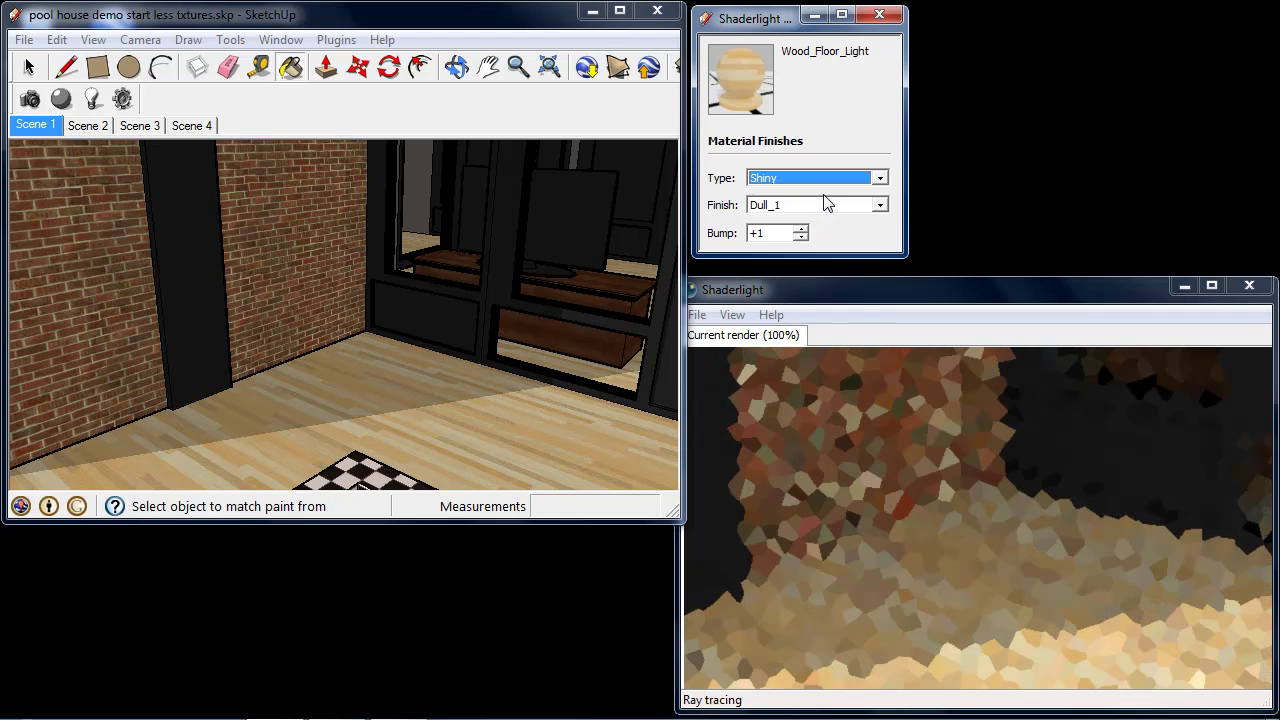
{"action": "left_click", "coordinate": [822, 205]}
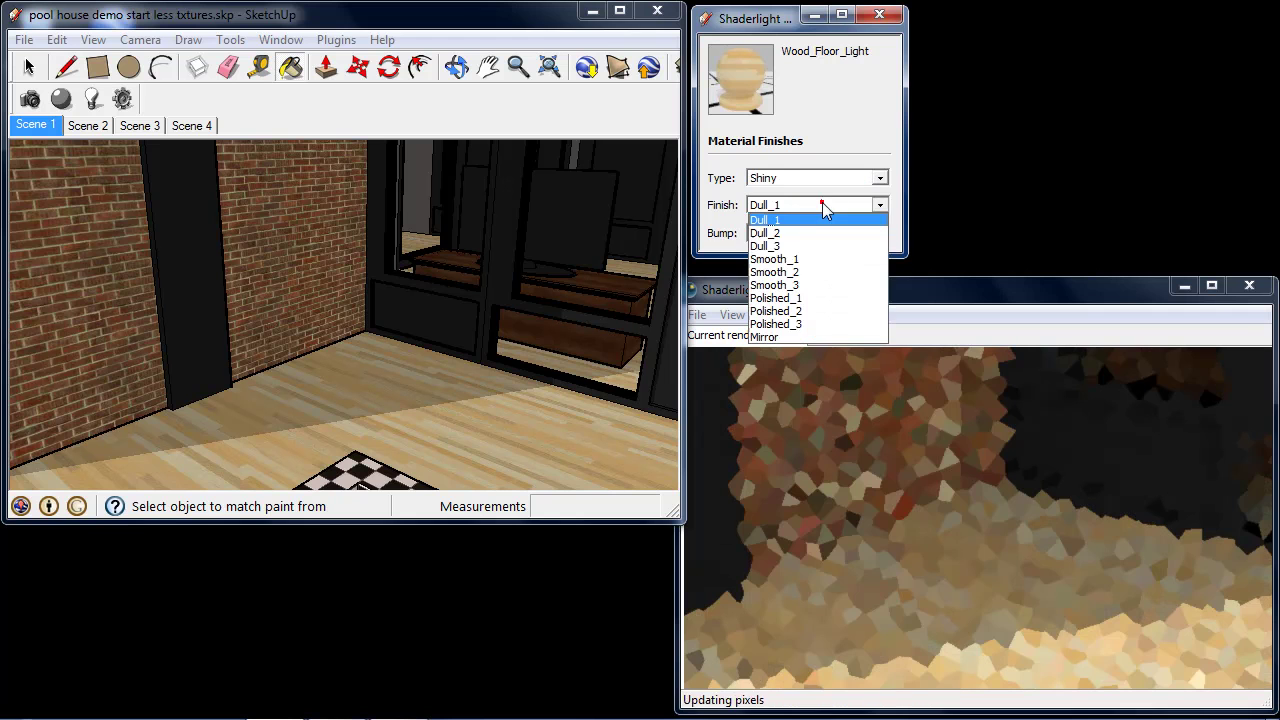
{"action": "left_click", "coordinate": [806, 297]}
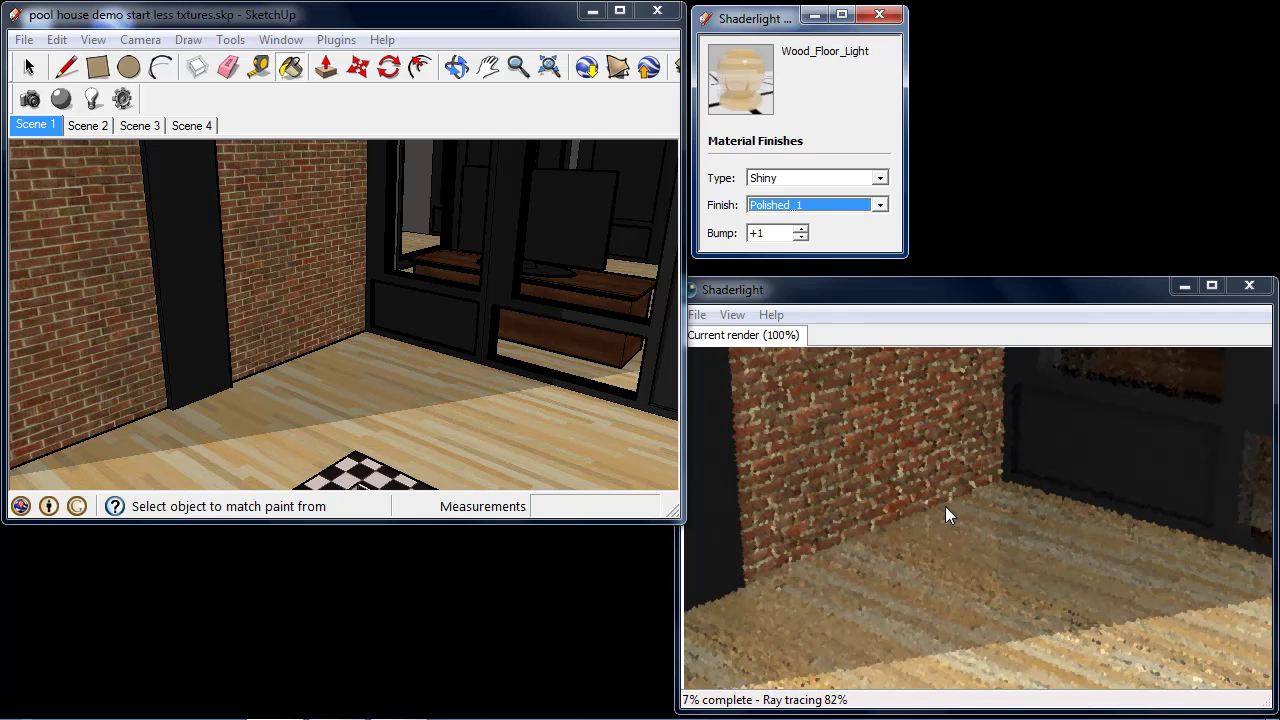
Set the Wood_Floor_Light material's Shaderlight finish to Dull_1 and return to the Scene 1 view with the render fitted to its window.
{"action": "left_click", "coordinate": [850, 205]}
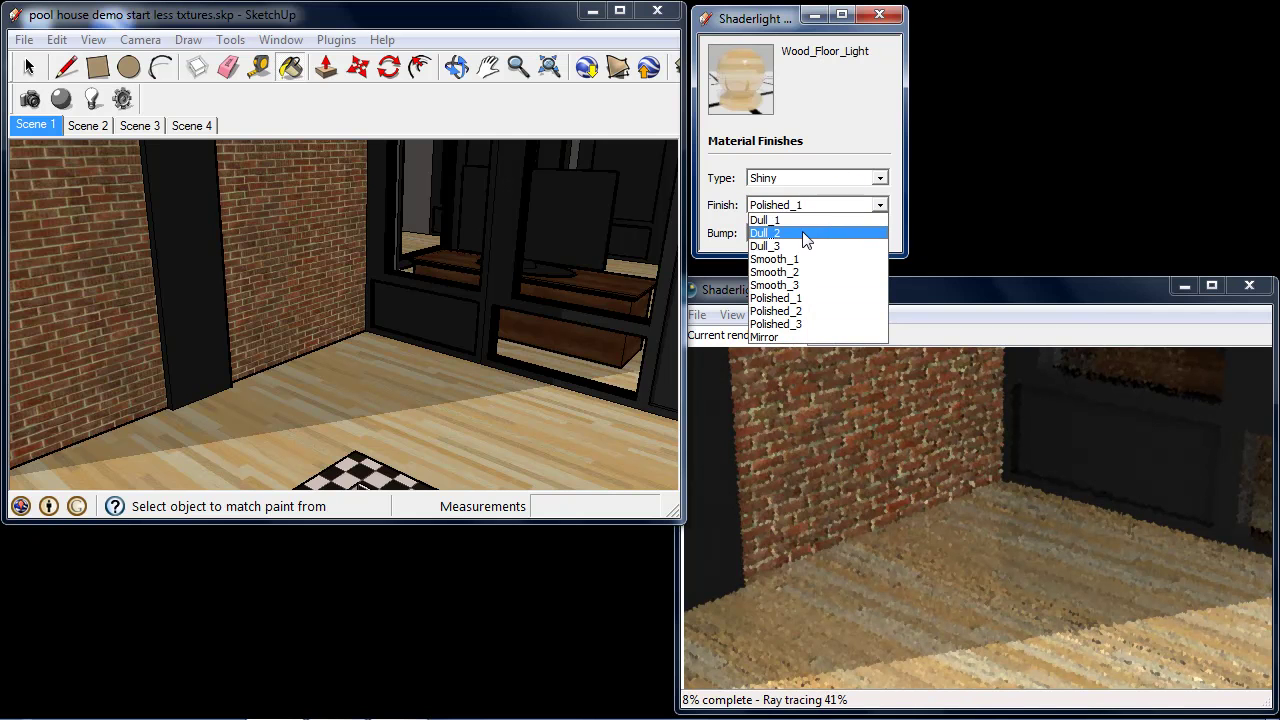
{"action": "left_click", "coordinate": [803, 219]}
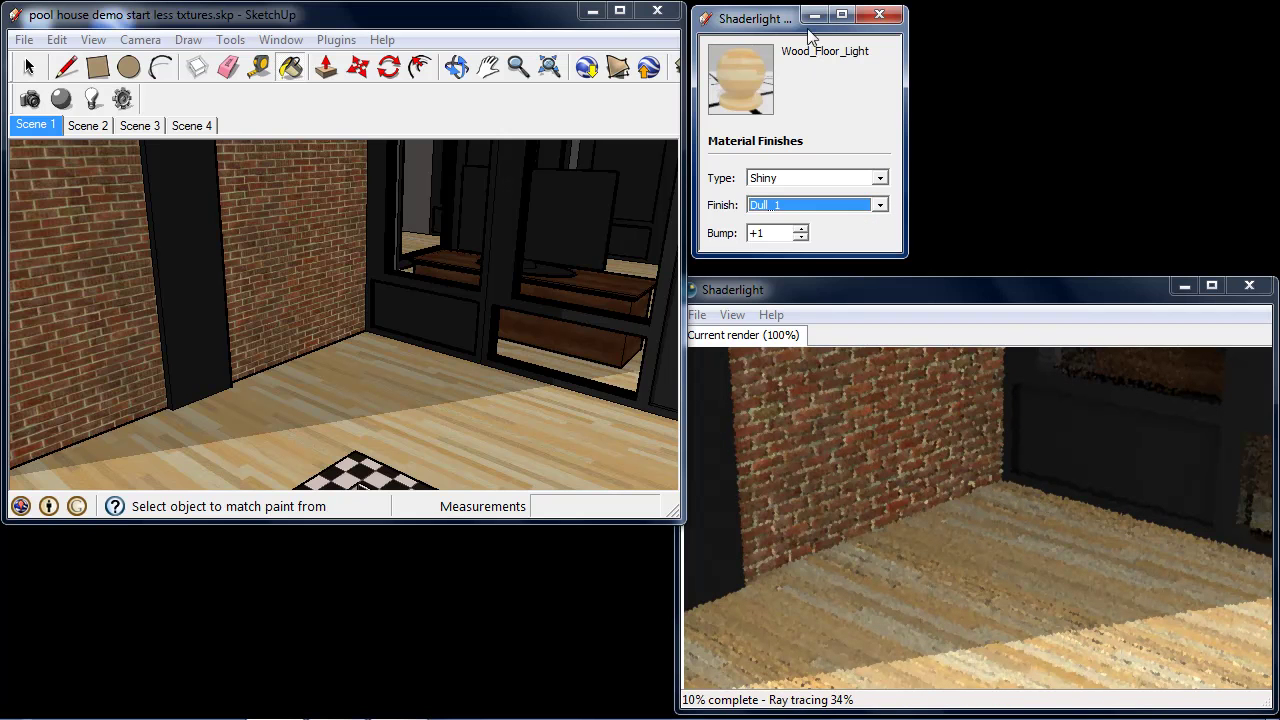
{"action": "left_click", "coordinate": [886, 17]}
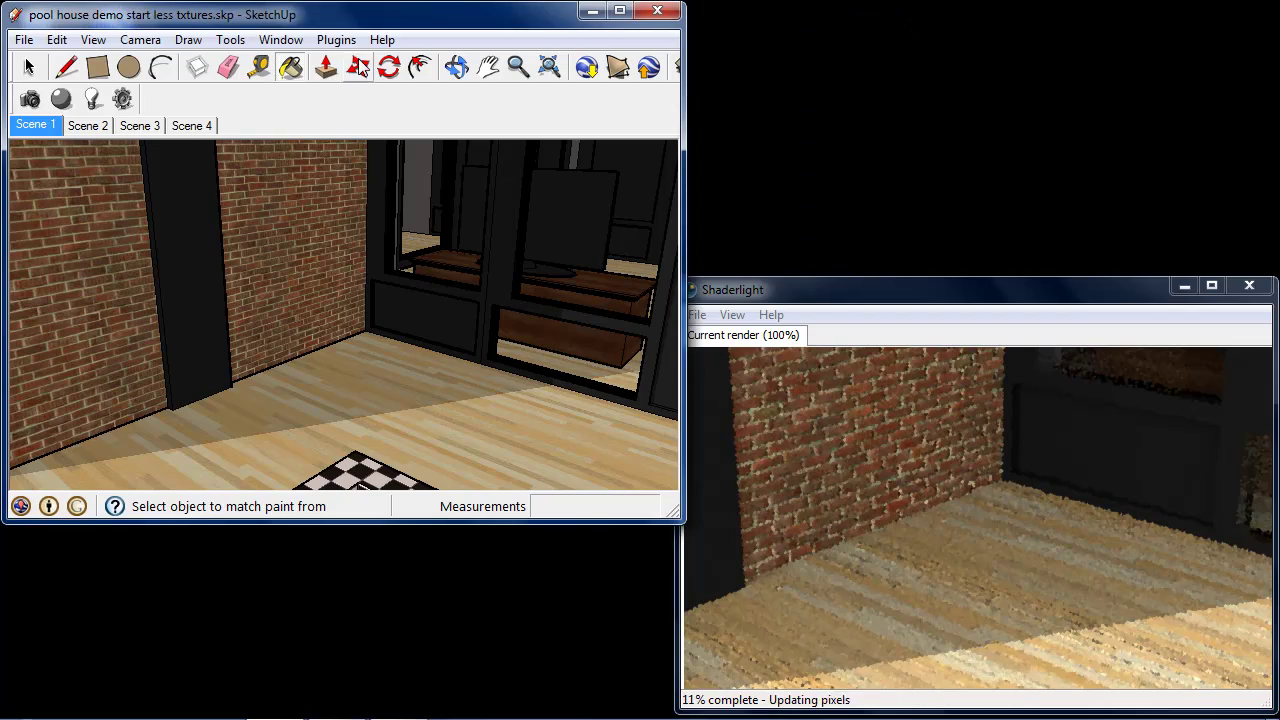
{"action": "left_click", "coordinate": [38, 128]}
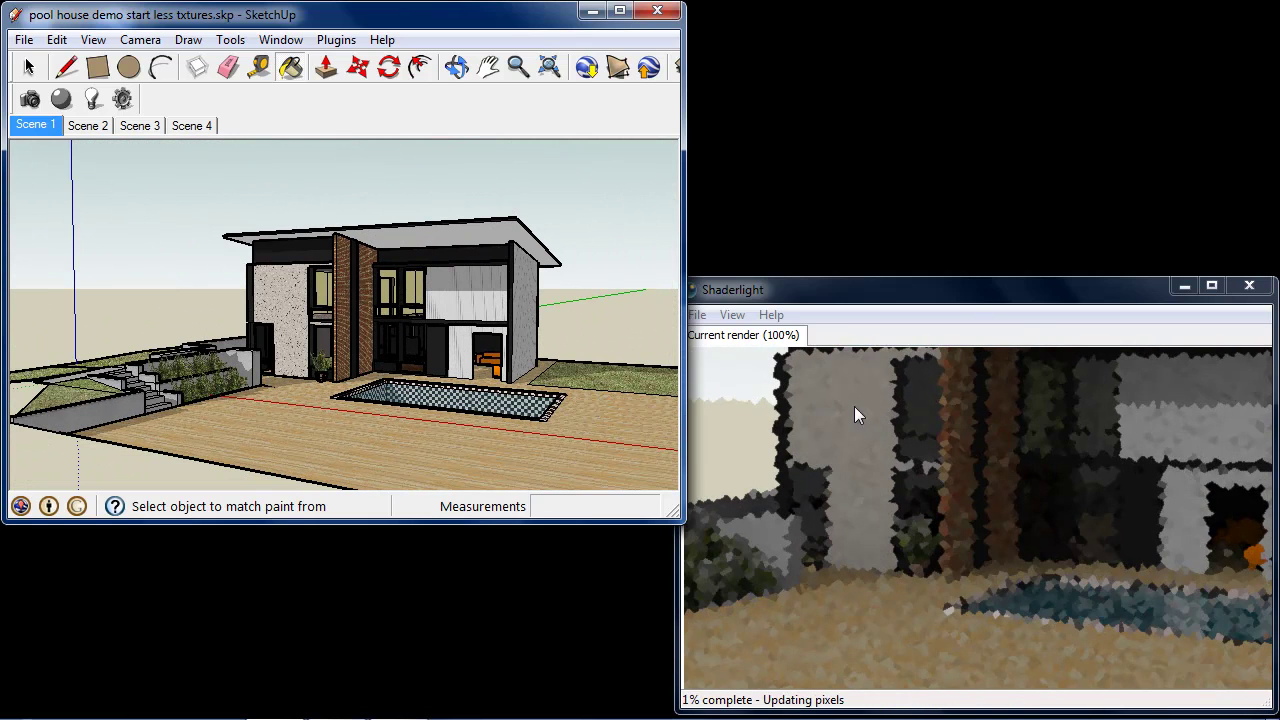
{"action": "left_click", "coordinate": [1043, 468]}
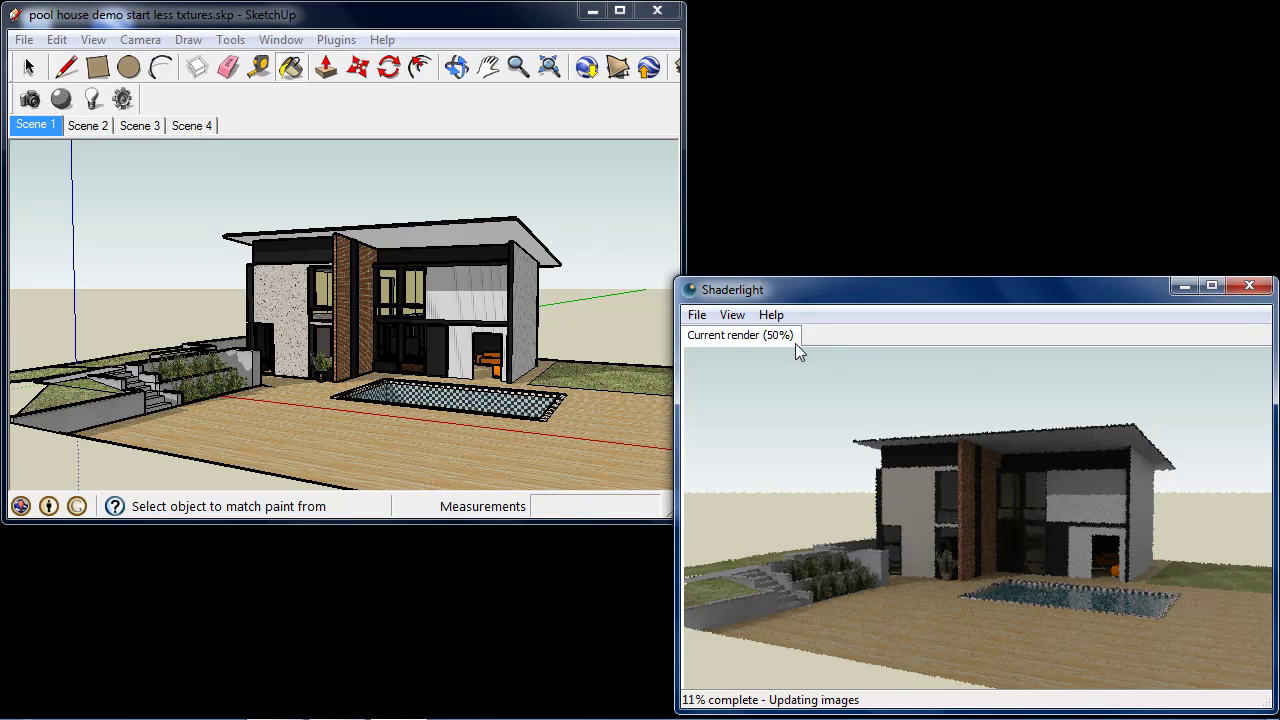
Open the Shaderlight render settings and the Shadow Settings, arranging both windows so they can be adjusted beside the render.
{"action": "left_click", "coordinate": [121, 99]}
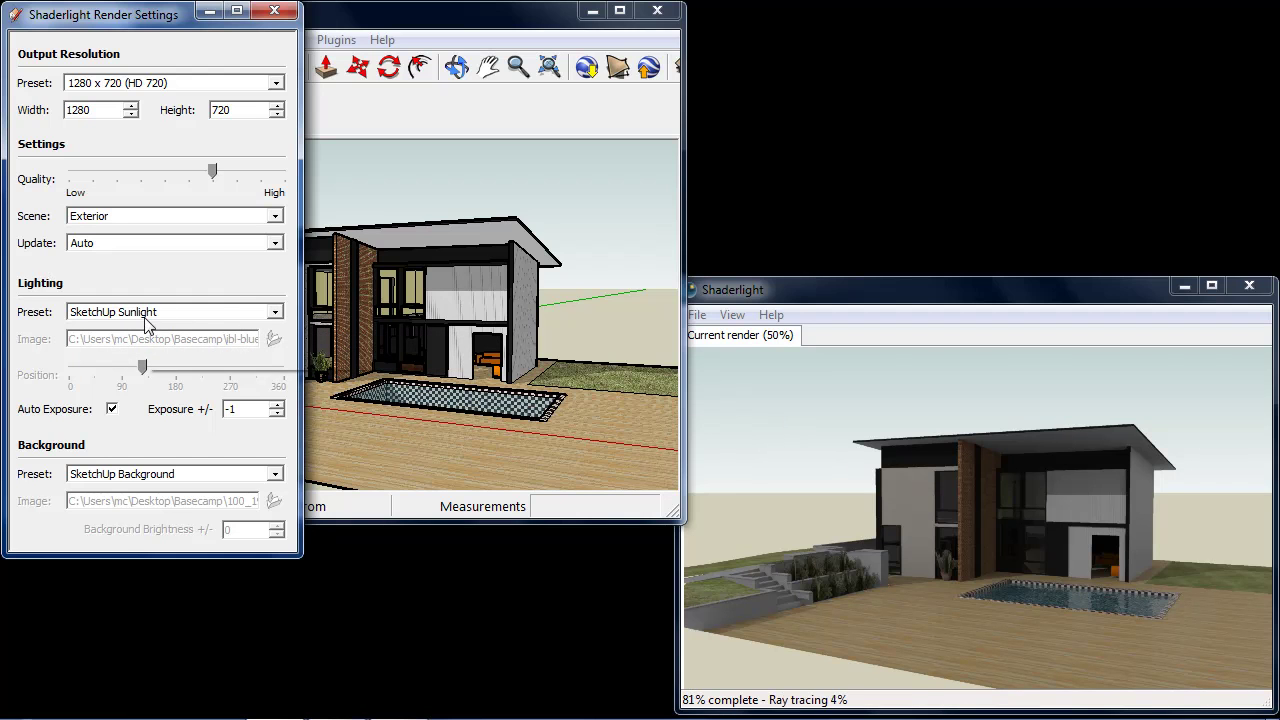
{"action": "mouse_move", "coordinate": [157, 22]}
{"action": "left_mouse_down"}
{"action": "mouse_move", "coordinate": [150, 106]}
{"action": "mouse_move", "coordinate": [165, 132]}
{"action": "left_mouse_up"}
{"action": "left_click", "coordinate": [280, 40]}
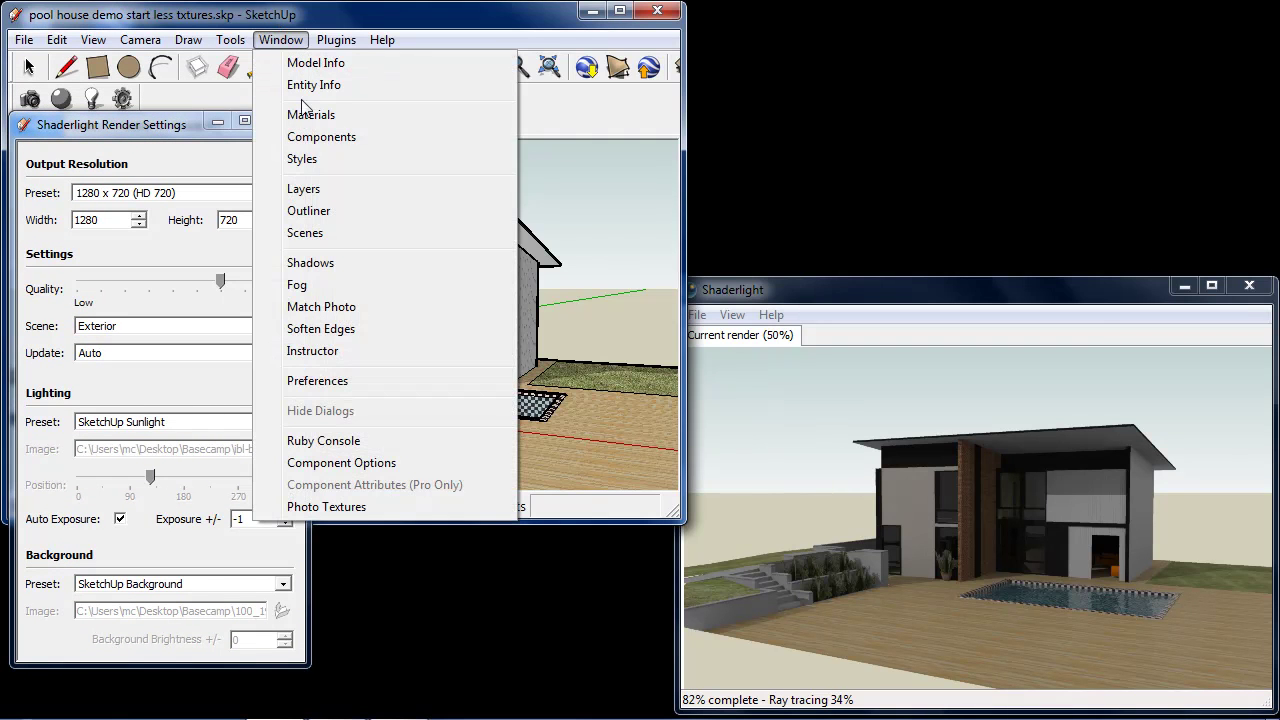
{"action": "left_click", "coordinate": [331, 262]}
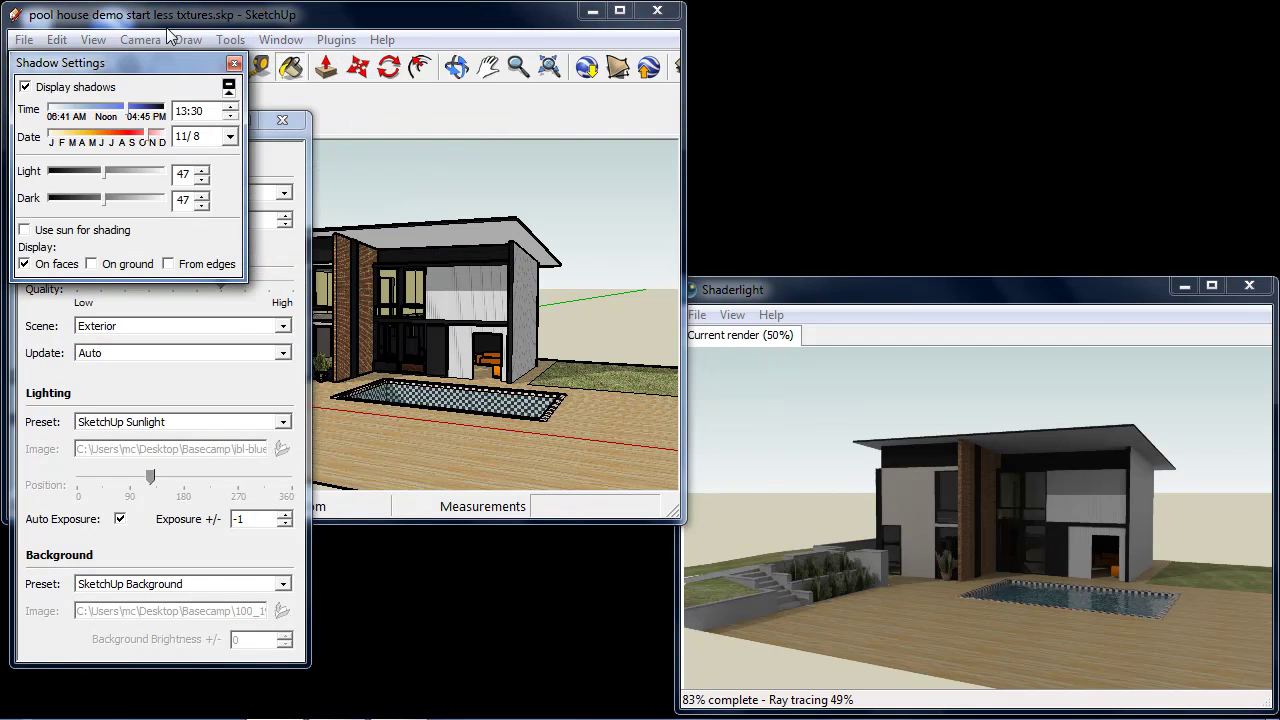
{"action": "left_click_drag", "start_coordinate": [131, 66], "coordinate": [826, 22]}
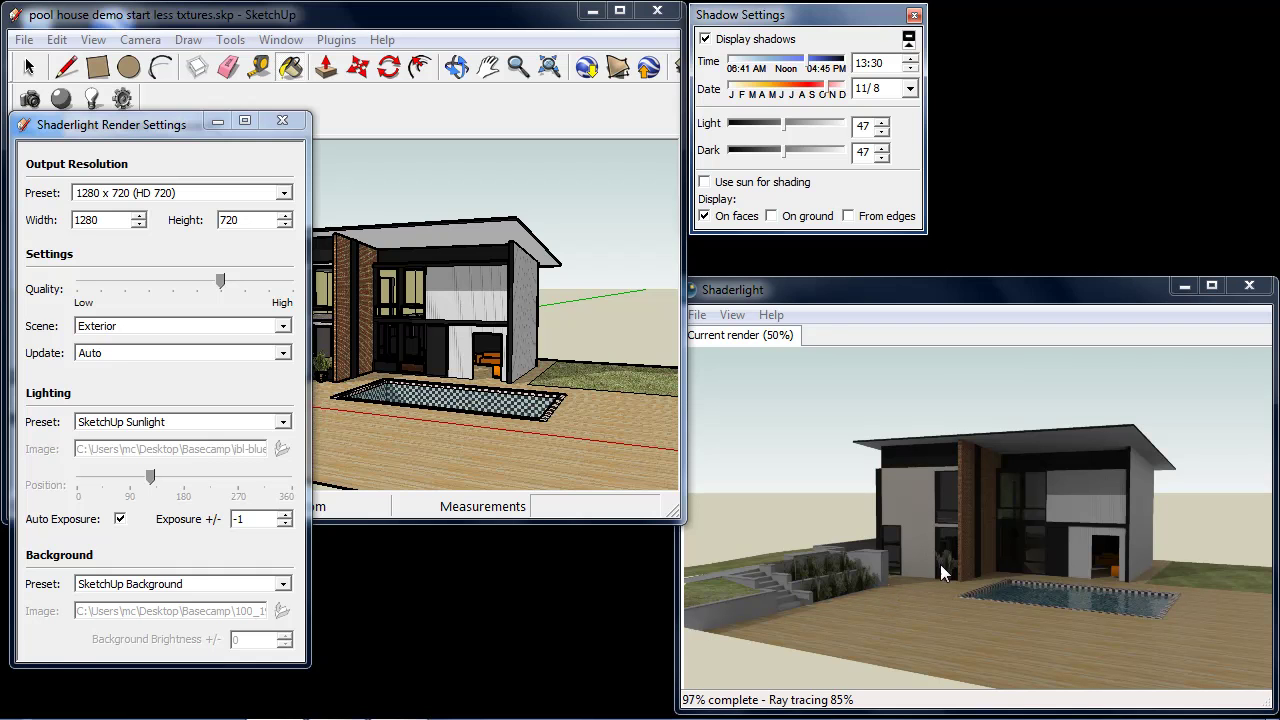
Test the SketchUp sunlight by setting the shadow time to 07:13 and 13:34.
{"action": "left_click", "coordinate": [736, 60]}
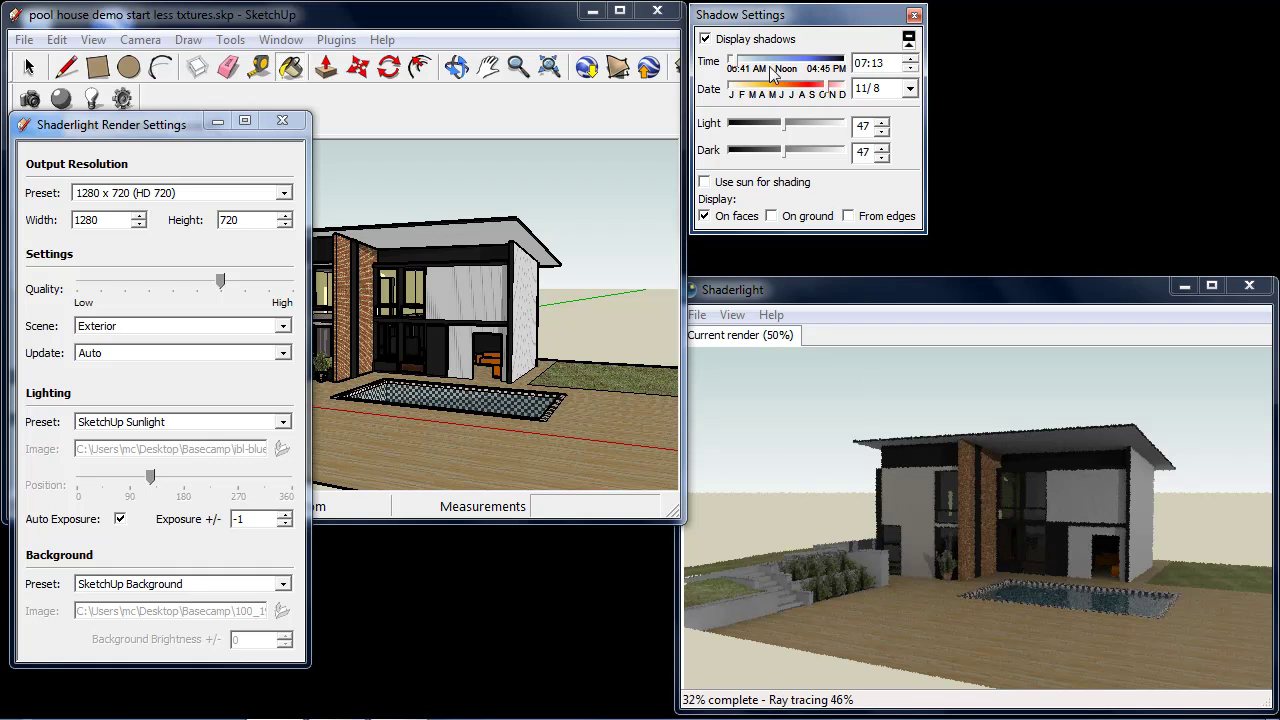
{"action": "left_click", "coordinate": [810, 64]}
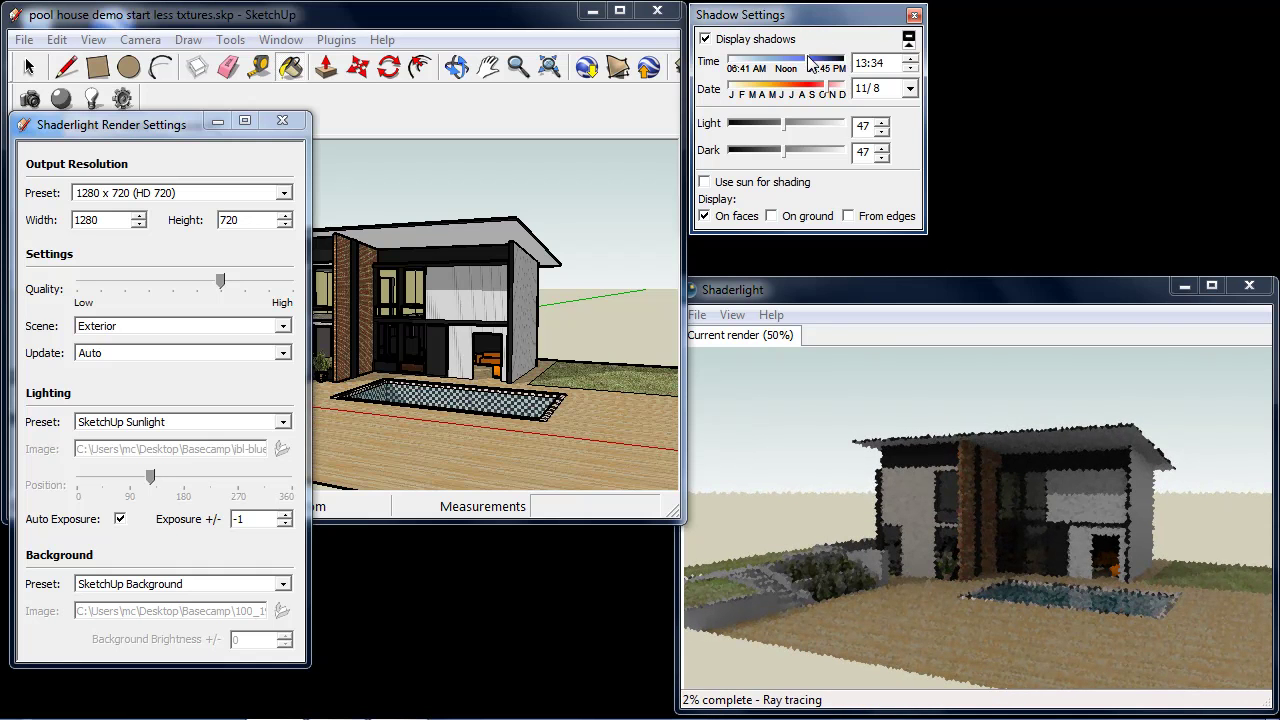
Switch the lighting preset to Physical Sky and try the shadow times 11:43, 14:11 and 16:13.
{"action": "left_click", "coordinate": [197, 423]}
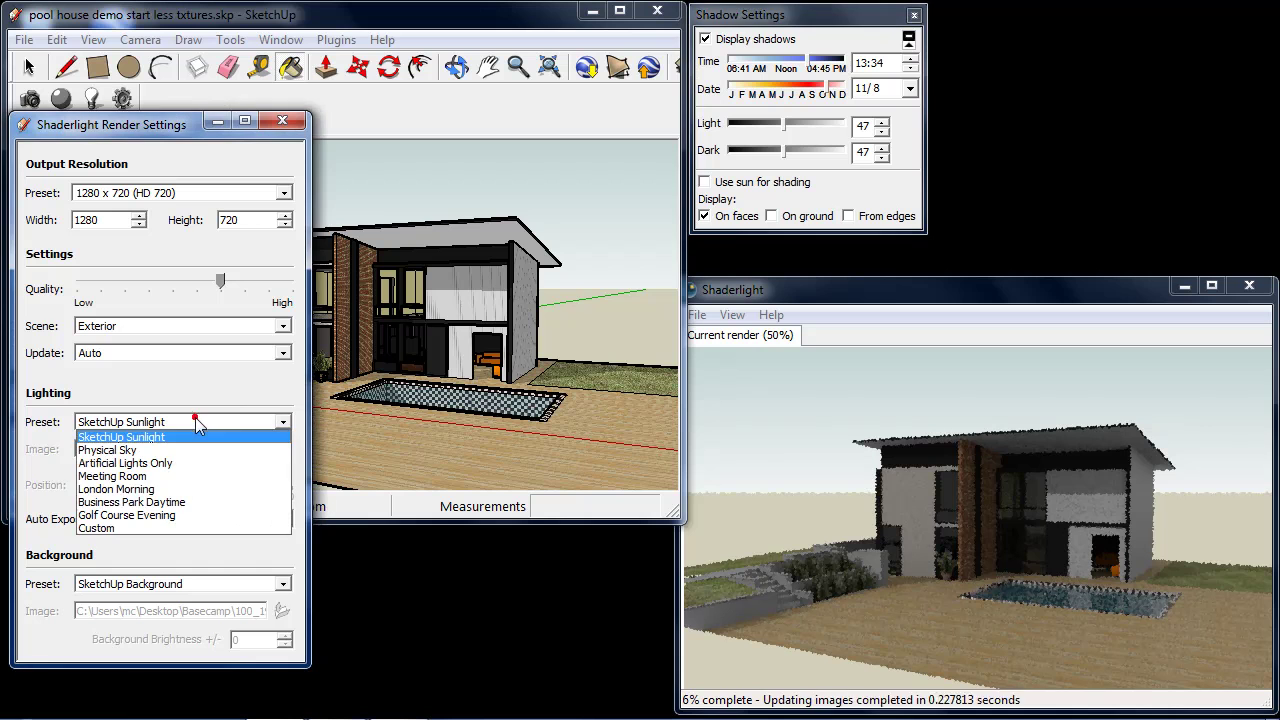
{"action": "left_click", "coordinate": [131, 451]}
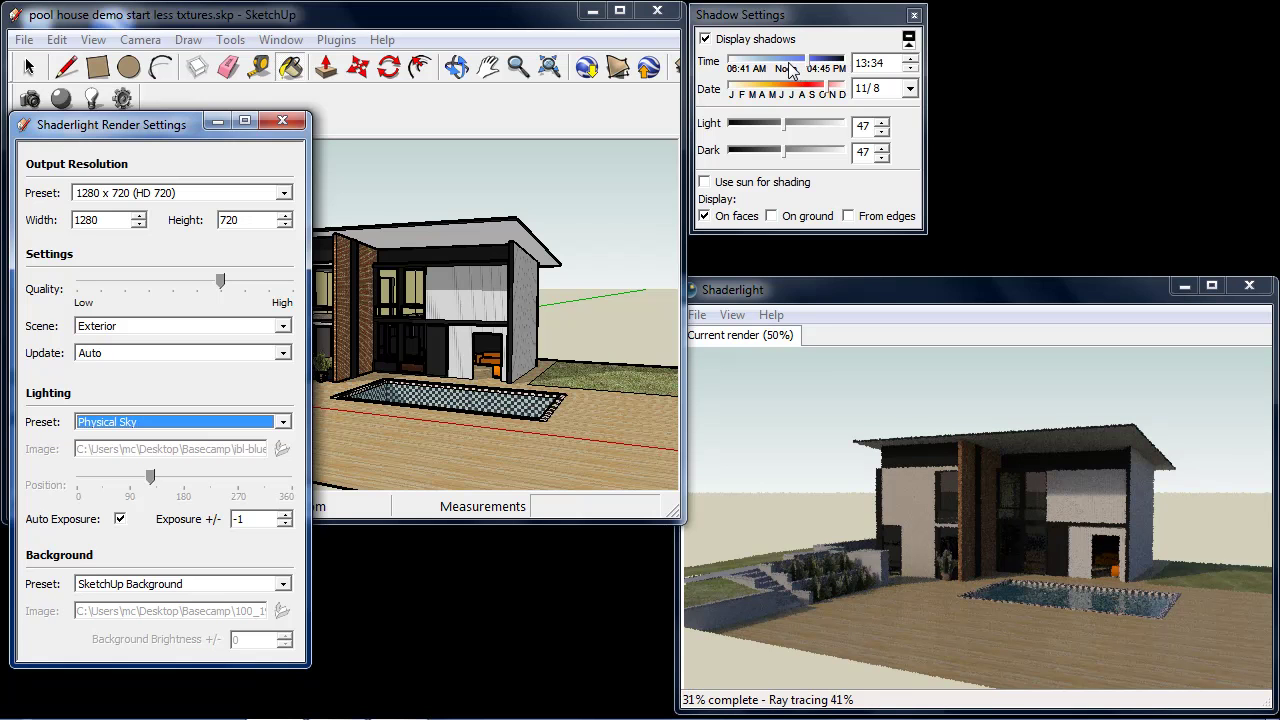
{"action": "left_click", "coordinate": [788, 62]}
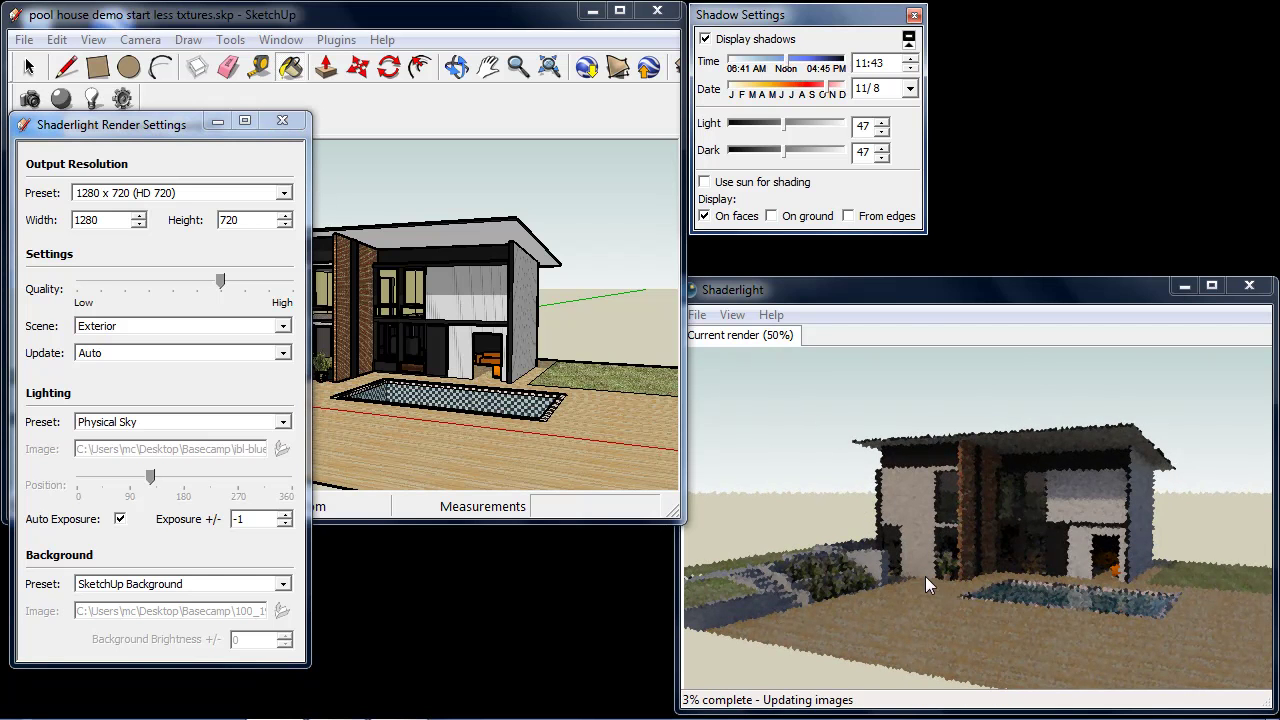
{"action": "left_click", "coordinate": [818, 62]}
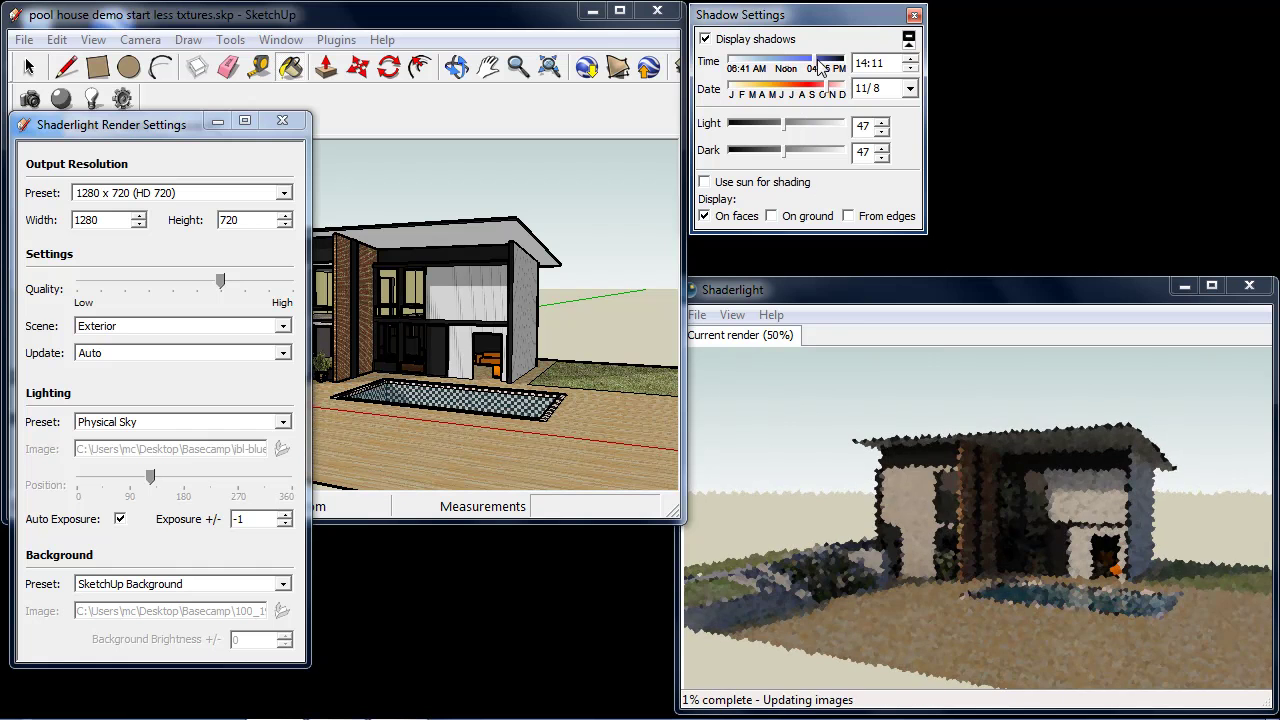
{"action": "left_click", "coordinate": [836, 63]}
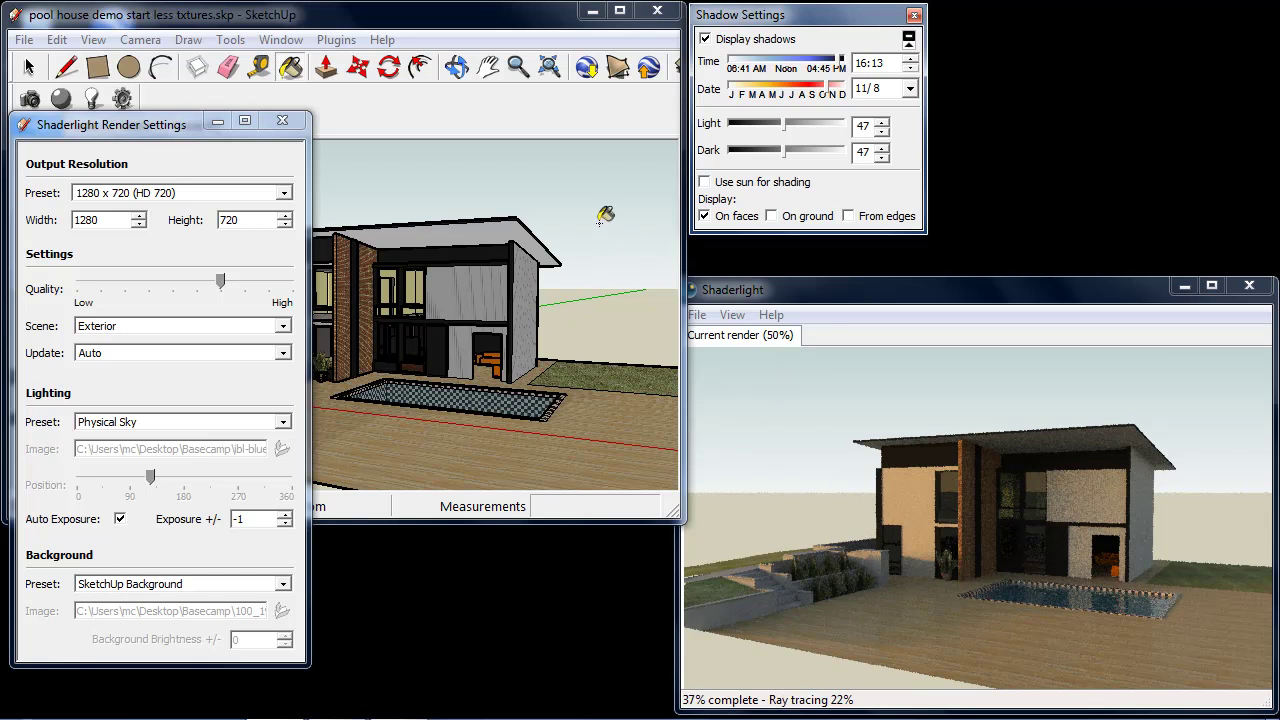
Set the background preset to Lighting Environment so the render uses the physical sky behind the house.
{"action": "left_click", "coordinate": [228, 590]}
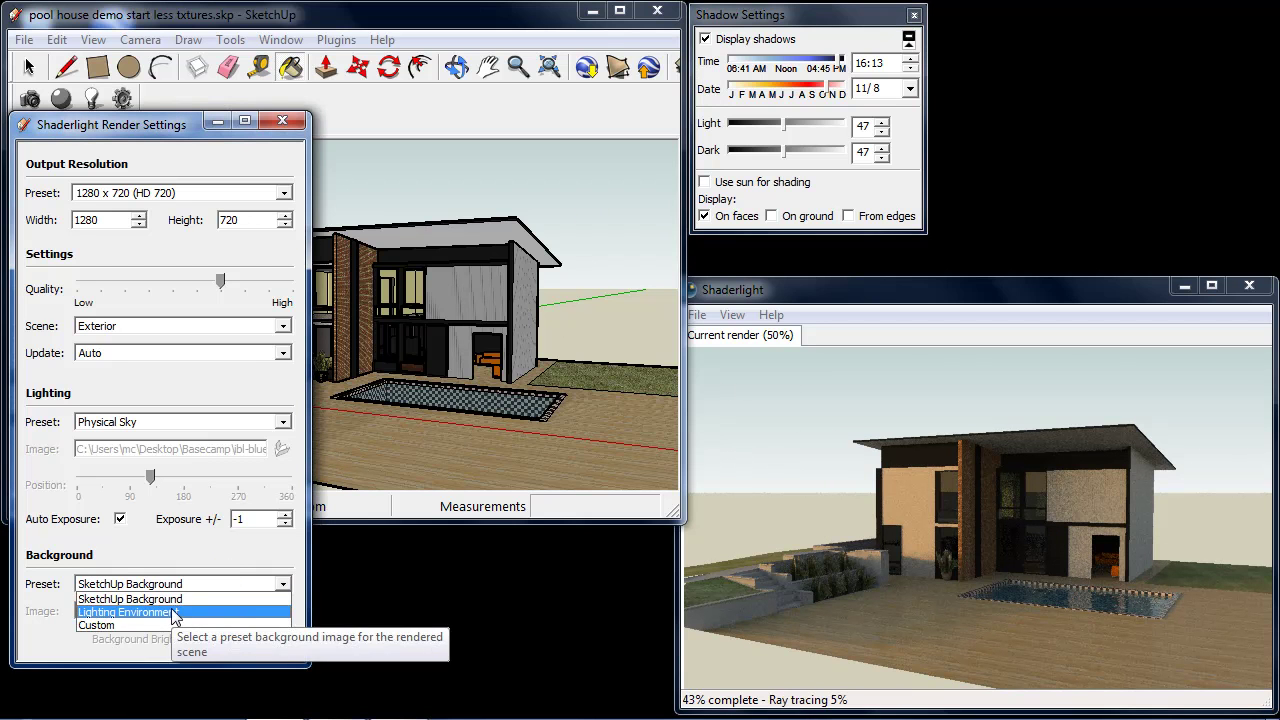
{"action": "left_click", "coordinate": [171, 608]}
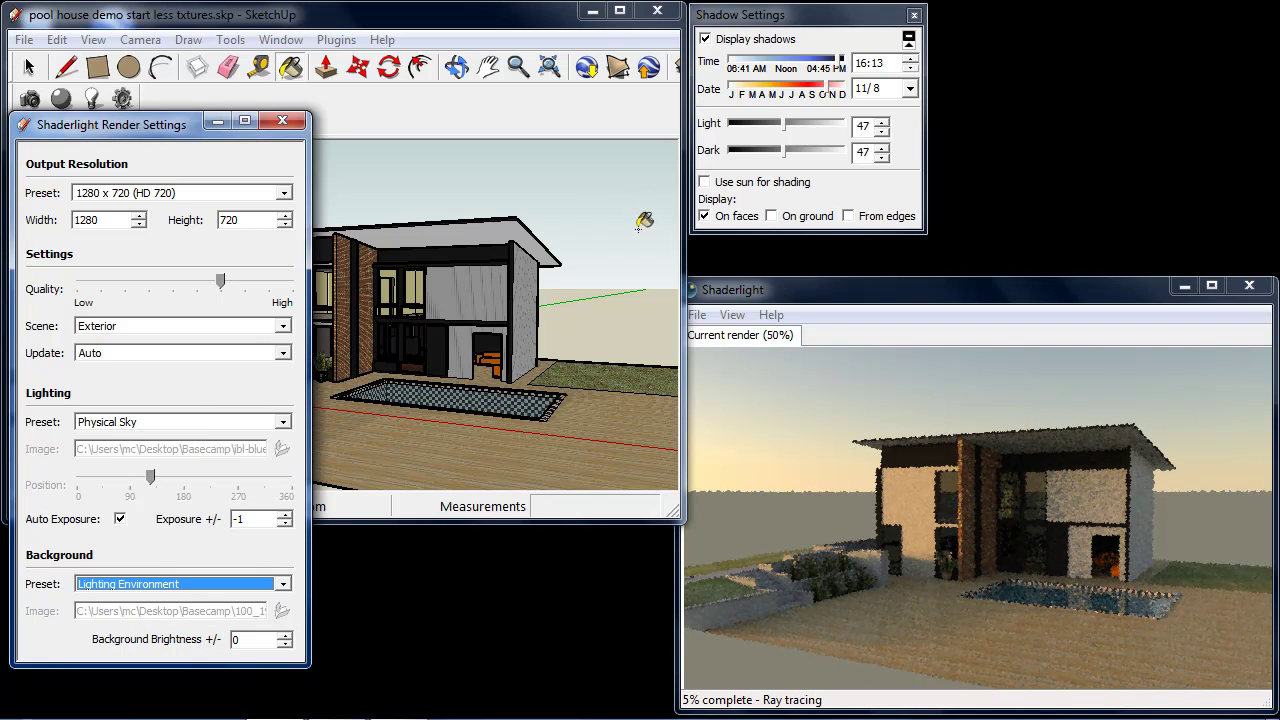
{"action": "mouse_move", "coordinate": [605, 262]}
{"action": "middle_mouse_down"}
{"action": "mouse_move", "coordinate": [486, 274]}
{"action": "mouse_move", "coordinate": [466, 122]}
{"action": "mouse_move", "coordinate": [429, 274]}
{"action": "mouse_move", "coordinate": [392, 281]}
{"action": "mouse_move", "coordinate": [282, 250]}
{"action": "mouse_move", "coordinate": [340, 277]}
{"action": "mouse_move", "coordinate": [428, 280]}
{"action": "mouse_move", "coordinate": [560, 262]}
{"action": "mouse_move", "coordinate": [615, 233]}
{"action": "middle_mouse_up"}
{"action": "scroll", "coordinate": [428, 280], "scroll_direction": "down", "scroll_amount": 3}
{"action": "mouse_move", "coordinate": [485, 298]}
{"action": "middle_mouse_down"}
{"action": "mouse_move", "coordinate": [663, 308]}
{"action": "mouse_move", "coordinate": [456, 314]}
{"action": "middle_mouse_up"}
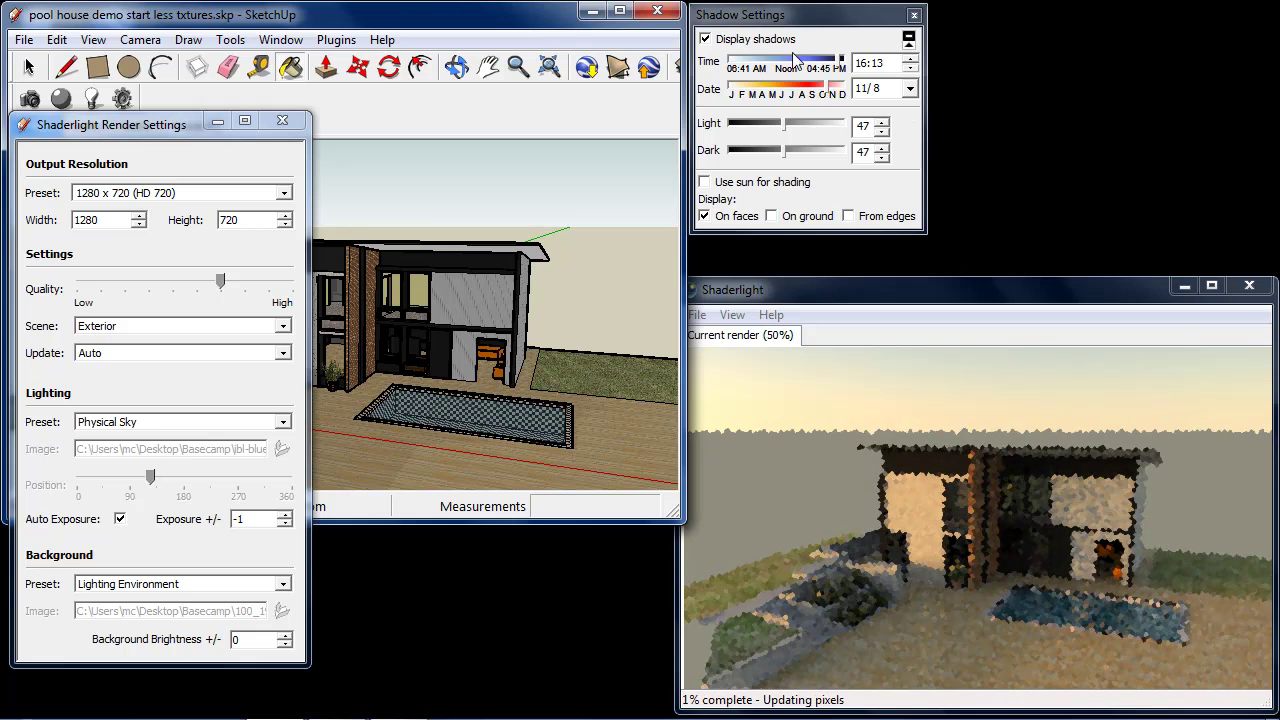
Set the shadow time to 11:59 for midday lighting of the pool house.
{"action": "left_click_drag", "start_coordinate": [841, 58], "coordinate": [789, 58]}
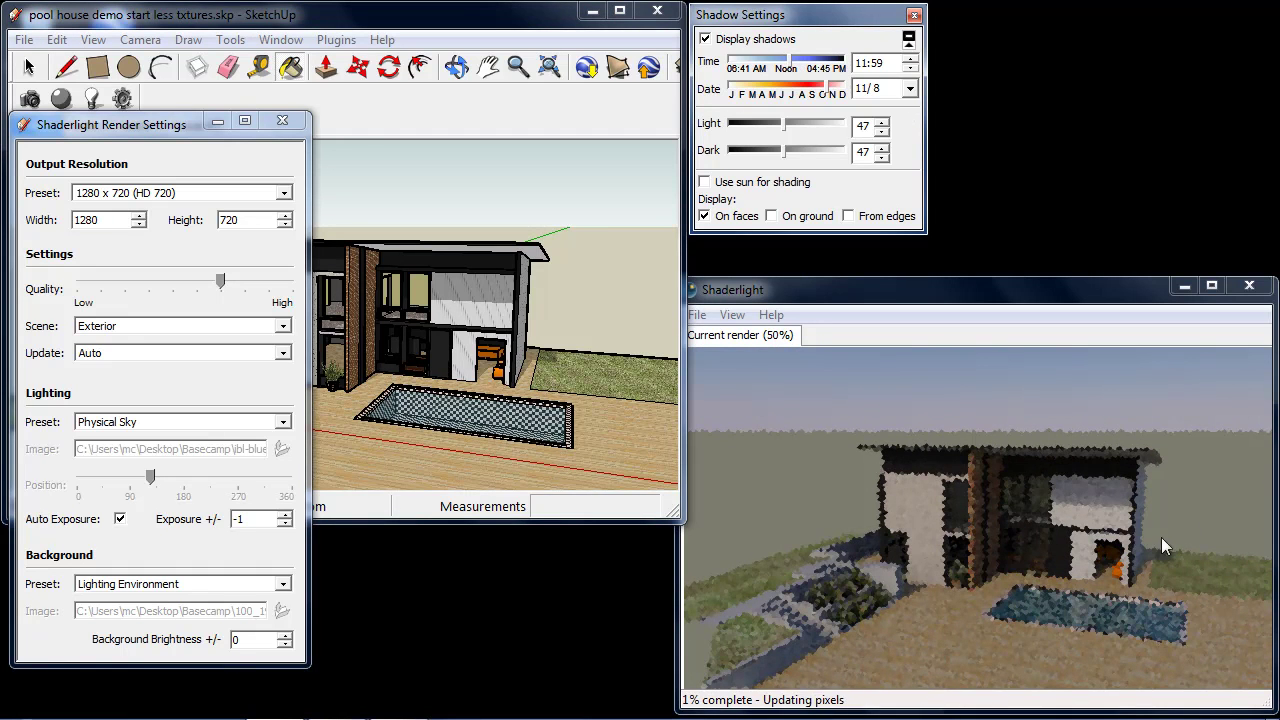
{"action": "mouse_move", "coordinate": [521, 356]}
{"action": "middle_mouse_down"}
{"action": "mouse_move", "coordinate": [525, 304]}
{"action": "mouse_move", "coordinate": [524, 362]}
{"action": "middle_mouse_up"}
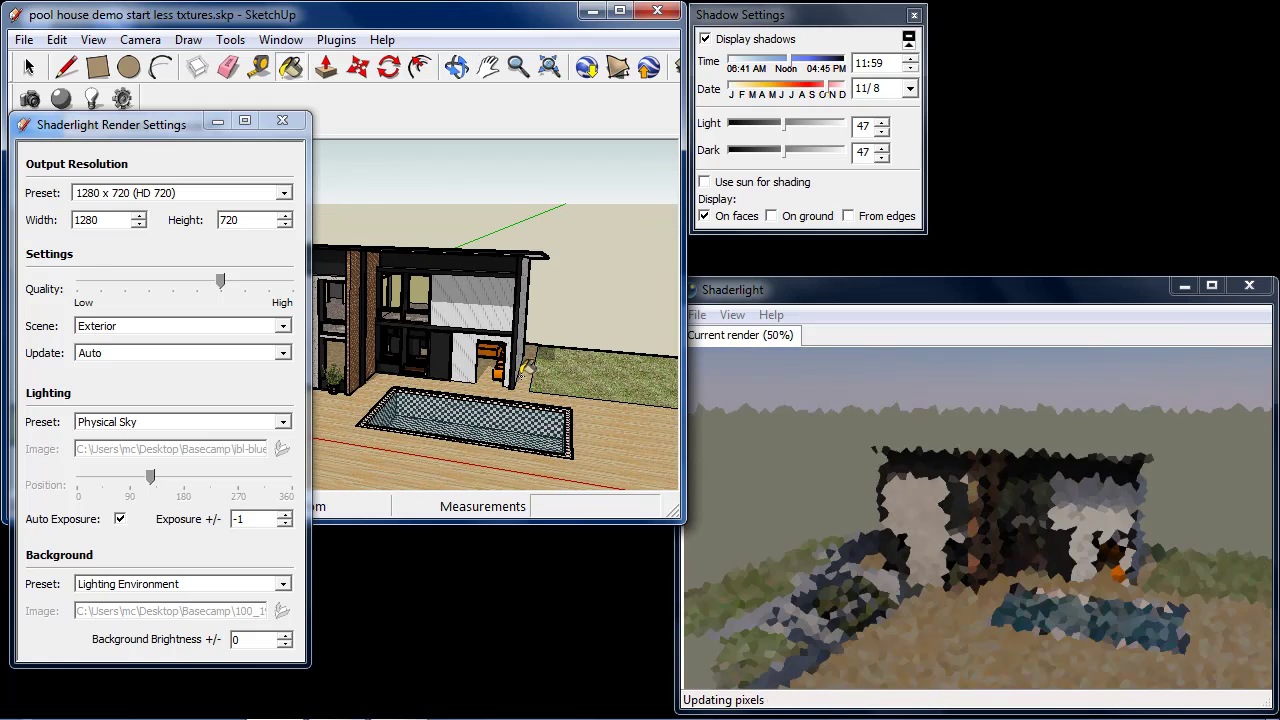
{"action": "mouse_move", "coordinate": [552, 432]}
{"action": "middle_mouse_down"}
{"action": "mouse_move", "coordinate": [500, 362]}
{"action": "mouse_move", "coordinate": [513, 272]}
{"action": "middle_mouse_up"}
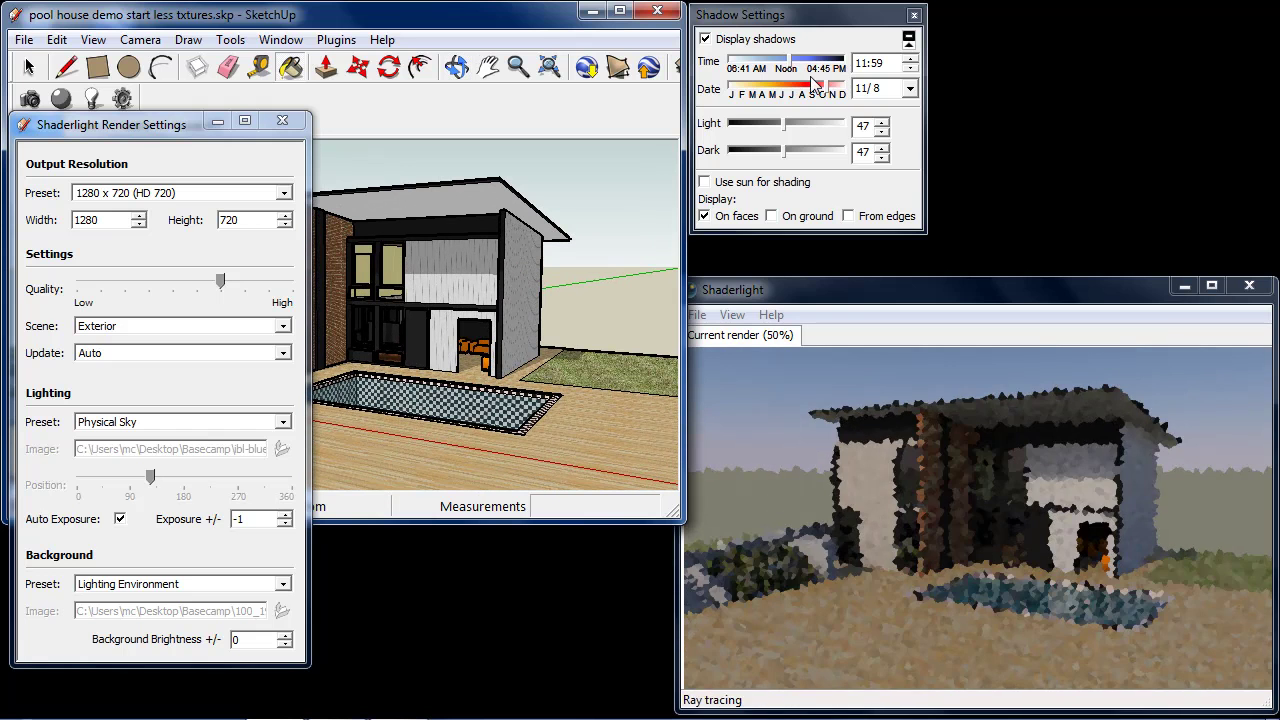
Set the lighting preset to Golf Course Evening and rotate its environment position to about 45 degrees.
{"action": "left_click", "coordinate": [227, 421]}
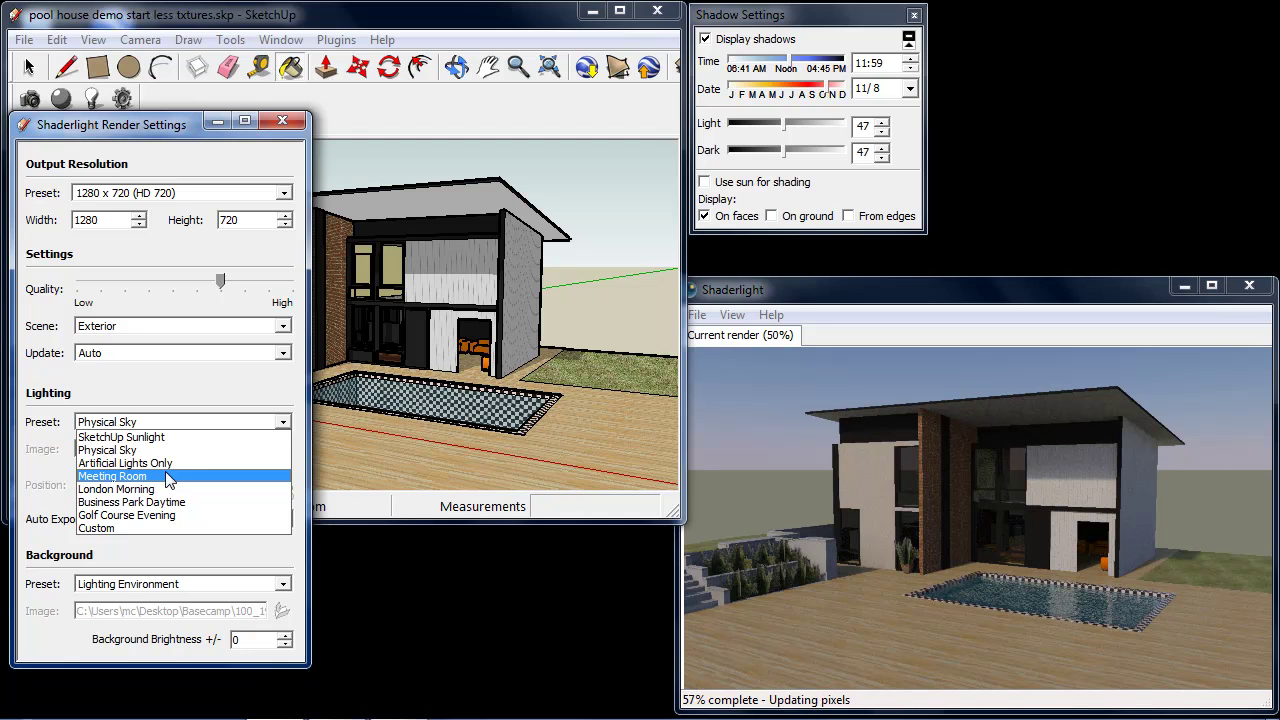
{"action": "left_click", "coordinate": [173, 515]}
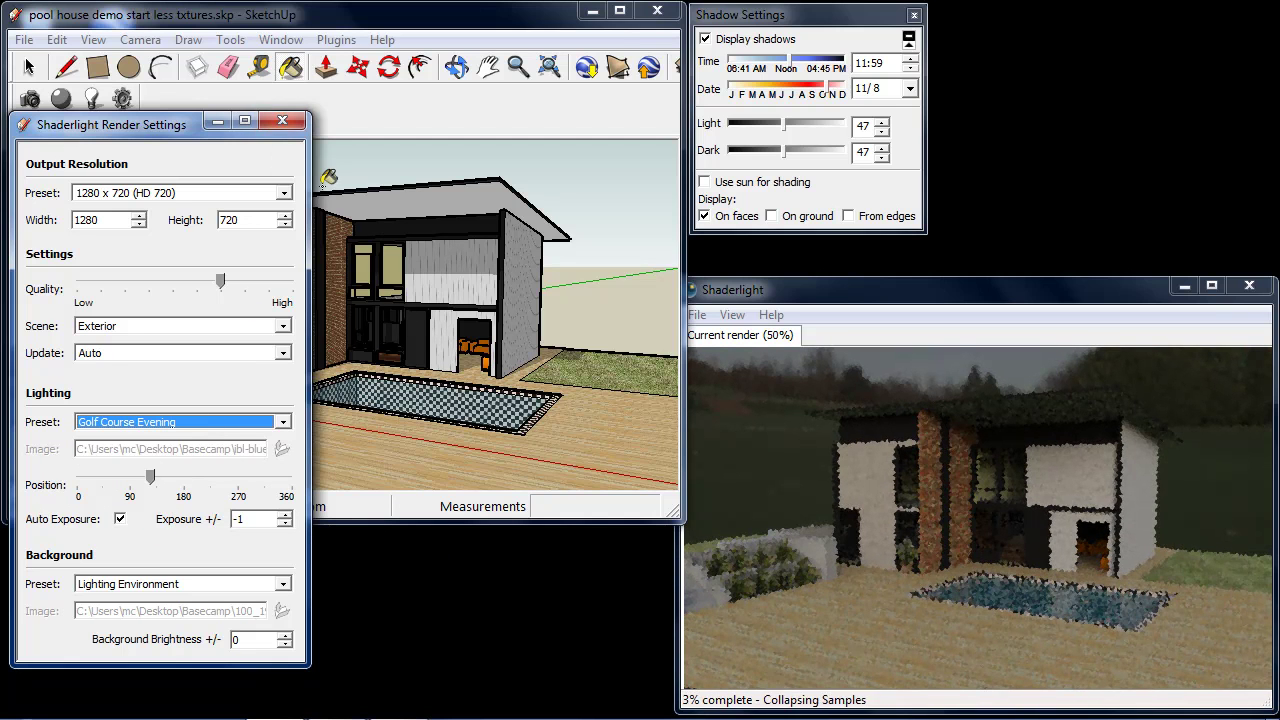
{"action": "left_click", "coordinate": [283, 121]}
{"action": "mouse_move", "coordinate": [272, 289]}
{"action": "middle_mouse_down"}
{"action": "mouse_move", "coordinate": [326, 303]}
{"action": "mouse_move", "coordinate": [494, 303]}
{"action": "mouse_move", "coordinate": [509, 337]}
{"action": "mouse_move", "coordinate": [509, 258]}
{"action": "mouse_move", "coordinate": [505, 288]}
{"action": "mouse_move", "coordinate": [29, 288]}
{"action": "mouse_move", "coordinate": [351, 289]}
{"action": "mouse_move", "coordinate": [325, 310]}
{"action": "middle_mouse_up"}
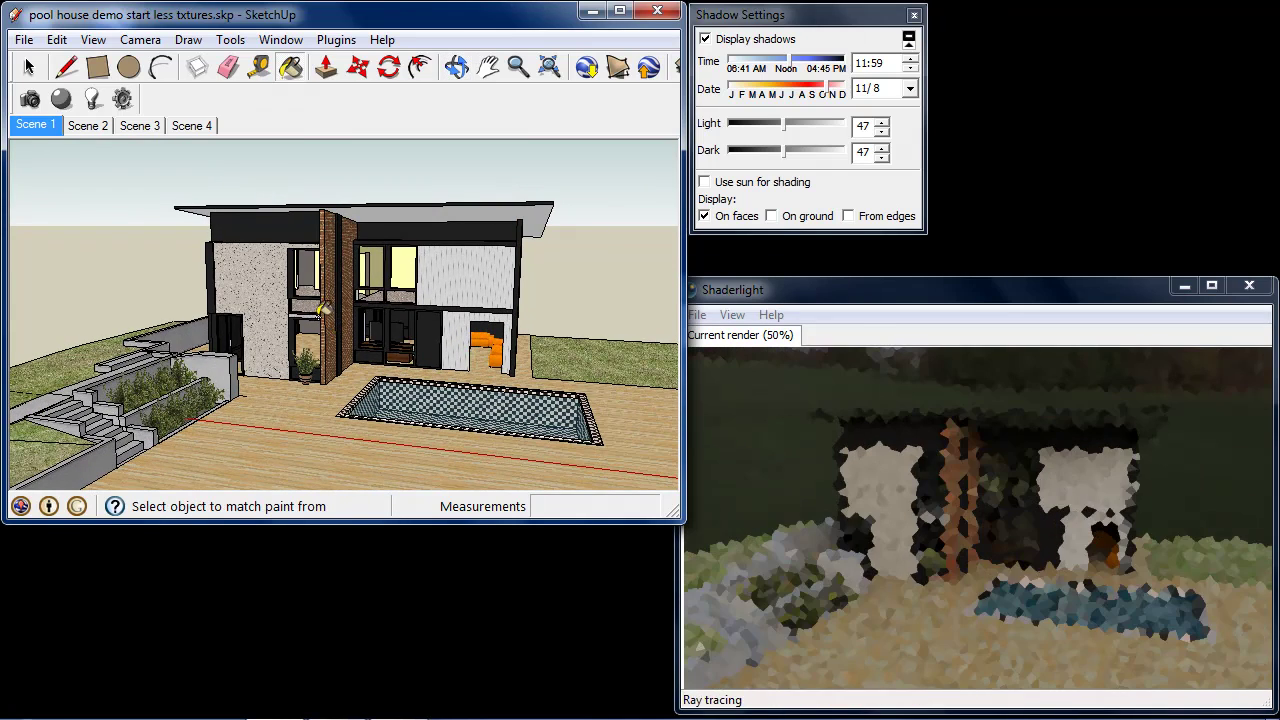
{"action": "left_click", "coordinate": [122, 98]}
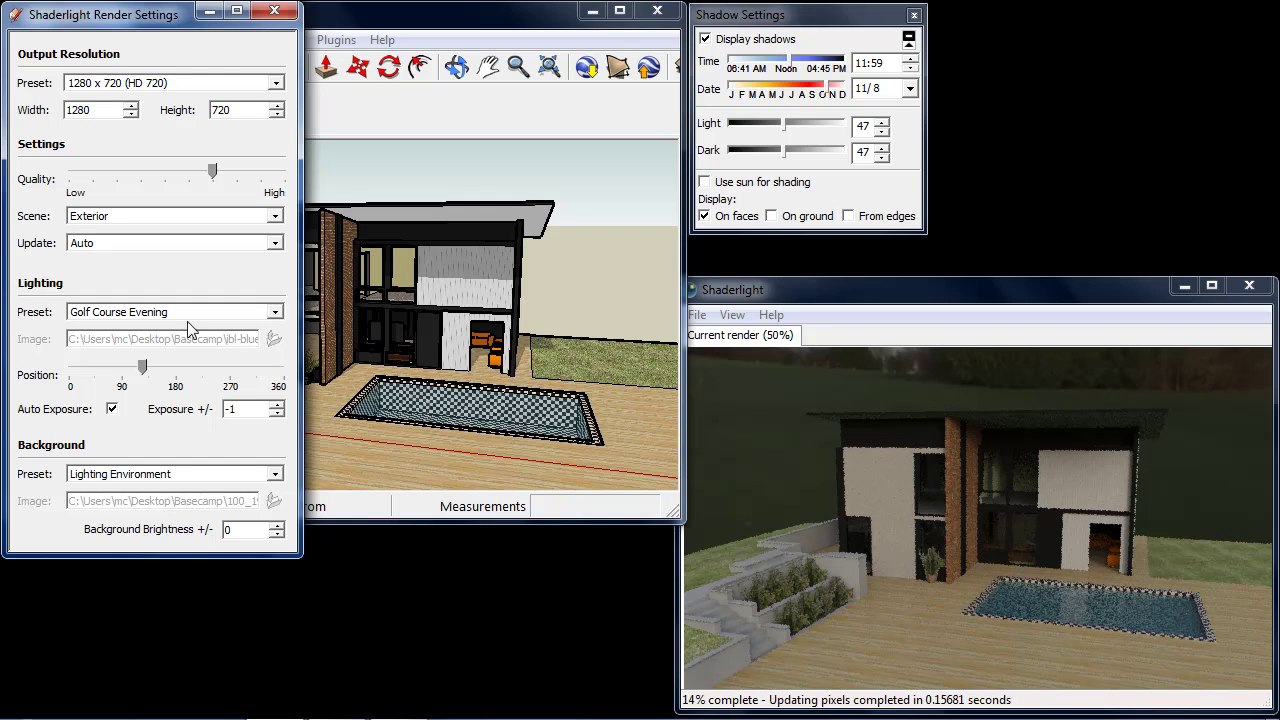
{"action": "left_click", "coordinate": [97, 367]}
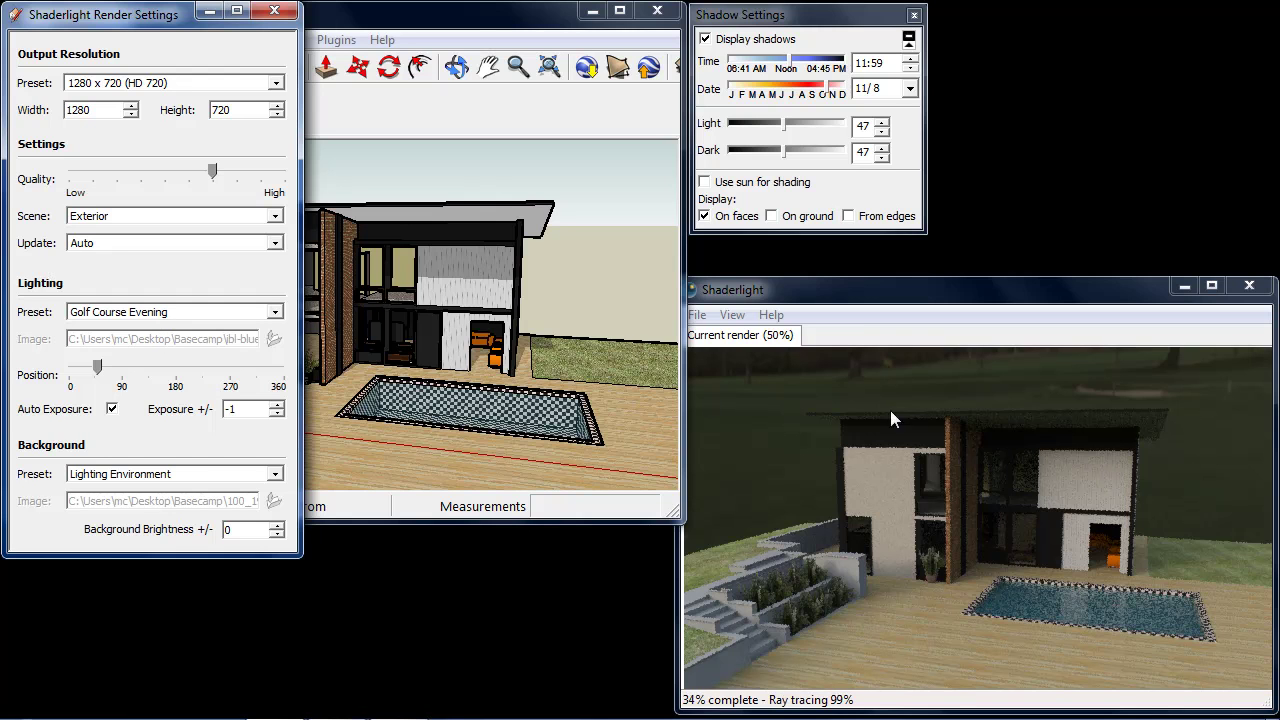
Set the background preset to Custom and load 100_1987.jpg from the Basecamp folder as the background image.
{"action": "left_click", "coordinate": [183, 474]}
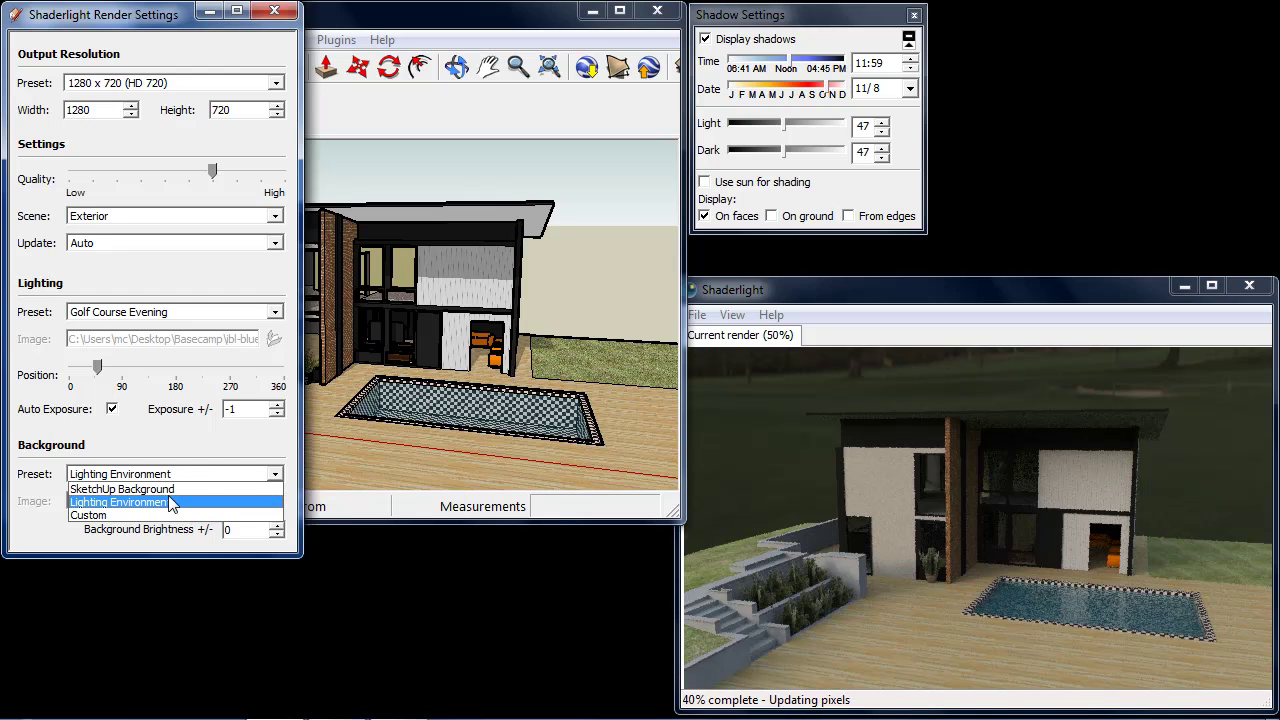
{"action": "left_click", "coordinate": [163, 512]}
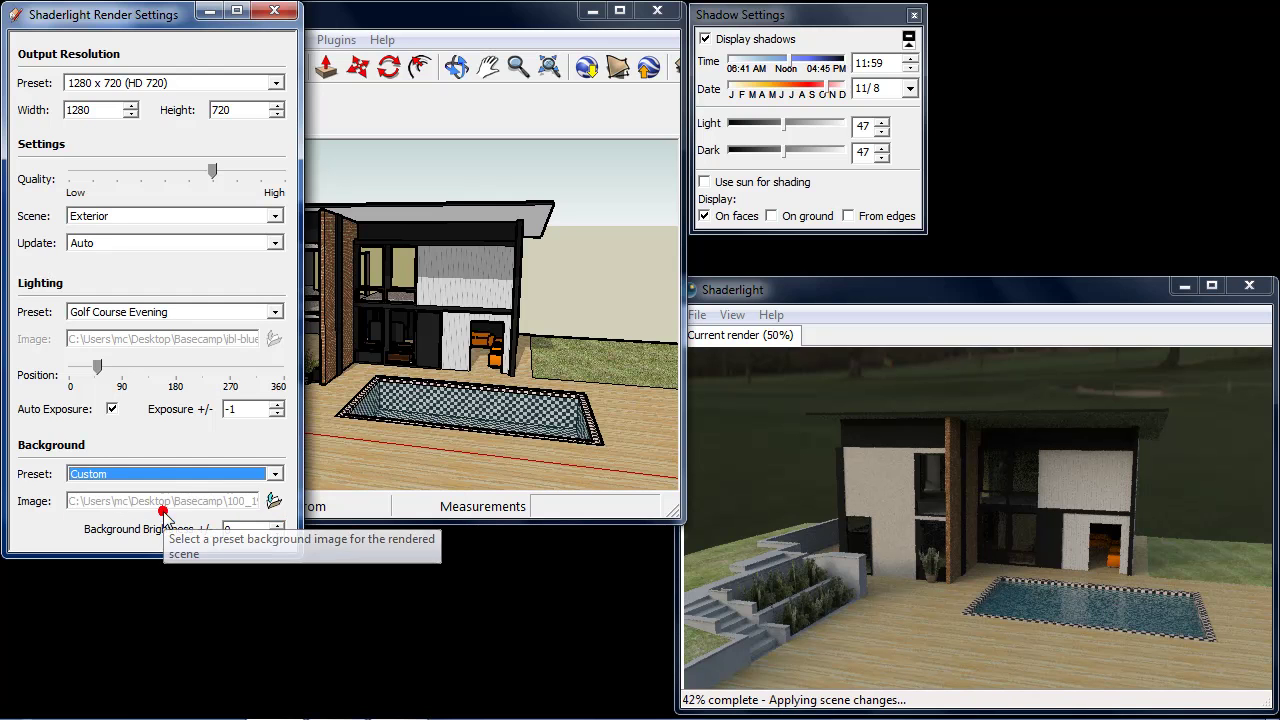
{"action": "left_click", "coordinate": [274, 502]}
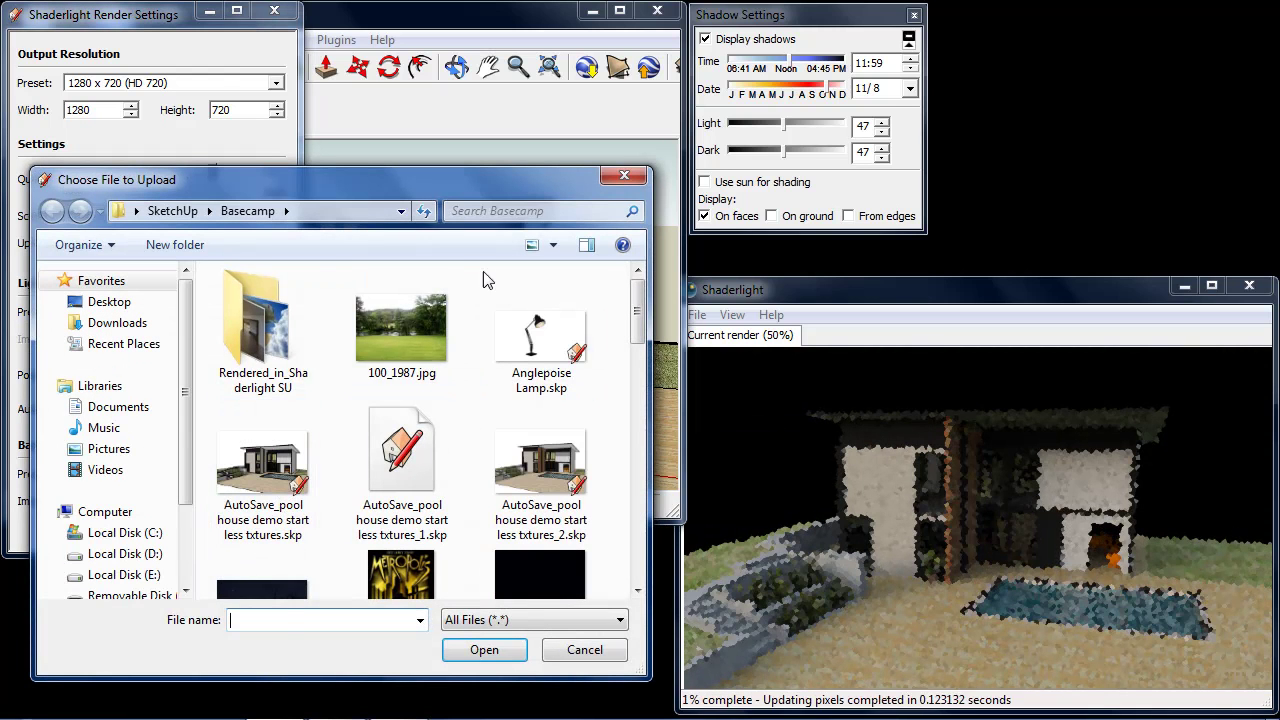
{"action": "left_click", "coordinate": [405, 334]}
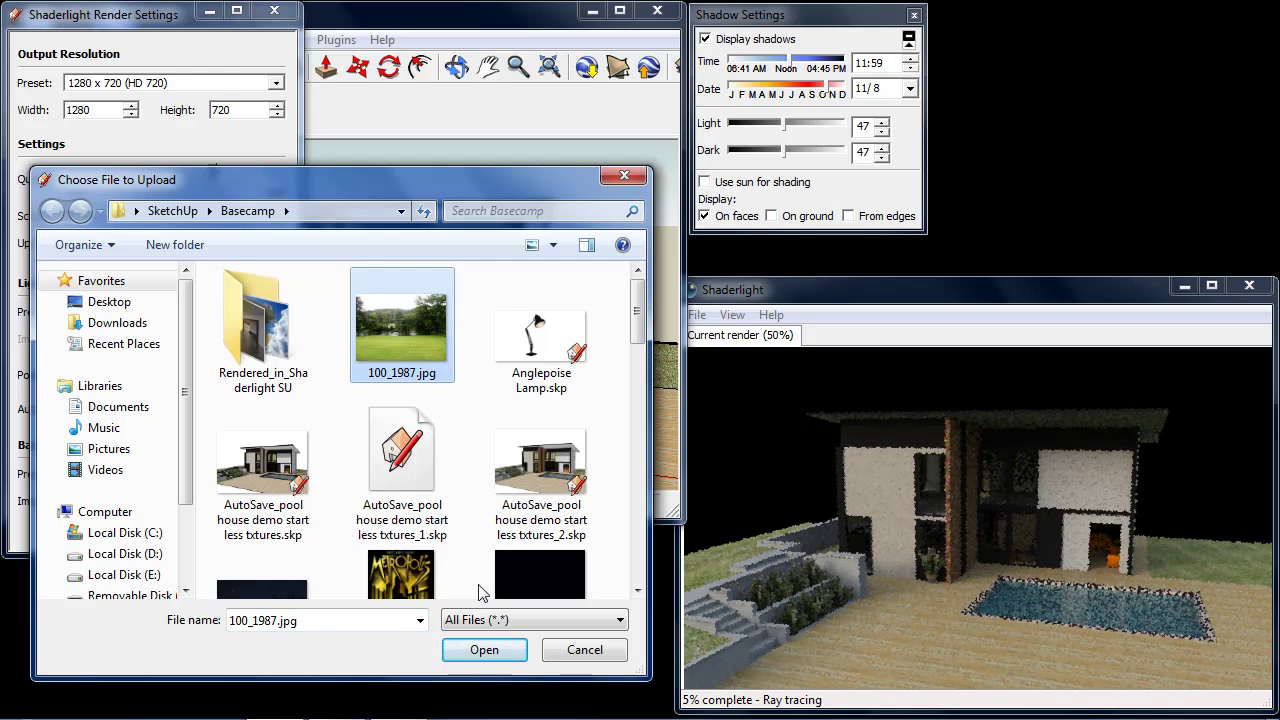
{"action": "left_click", "coordinate": [484, 650]}
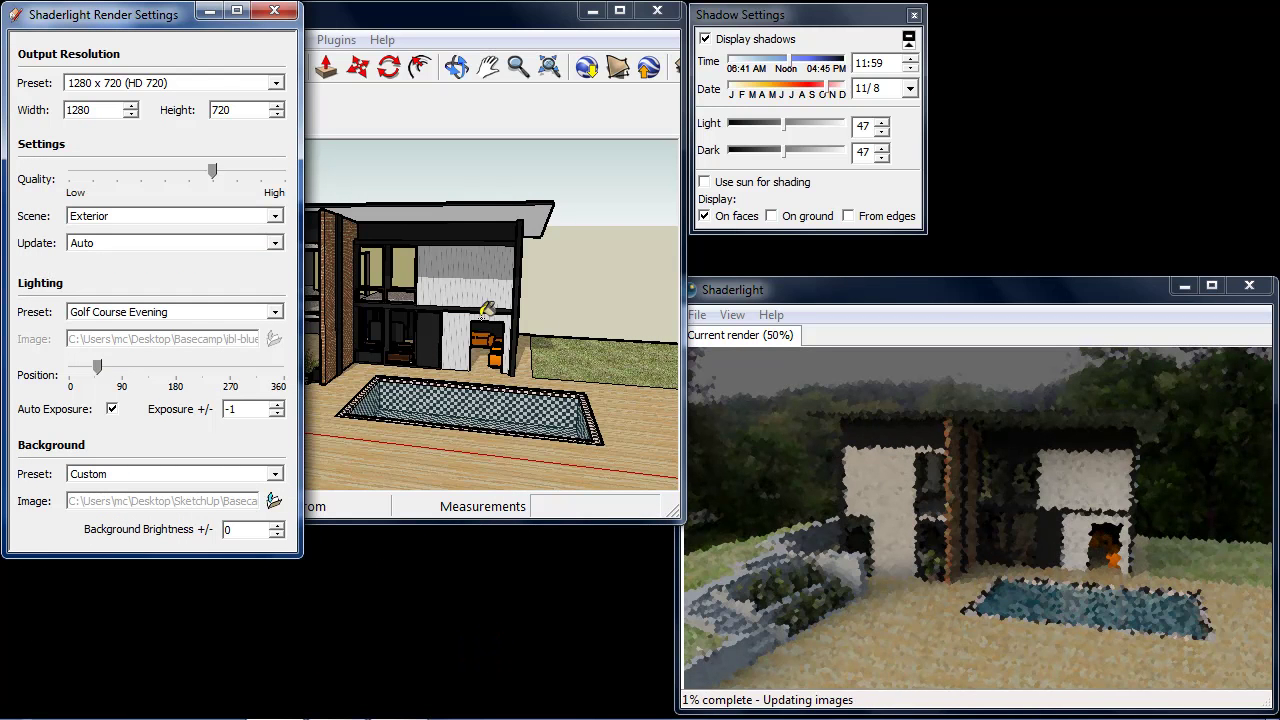
Set the custom background image's brightness to +2.
{"action": "mouse_move", "coordinate": [487, 309]}
{"action": "middle_mouse_down"}
{"action": "mouse_move", "coordinate": [494, 293]}
{"action": "mouse_move", "coordinate": [473, 312]}
{"action": "mouse_move", "coordinate": [527, 316]}
{"action": "mouse_move", "coordinate": [523, 300]}
{"action": "mouse_move", "coordinate": [527, 315]}
{"action": "middle_mouse_up"}
{"action": "scroll", "coordinate": [521, 328], "scroll_direction": "up", "scroll_amount": 3}
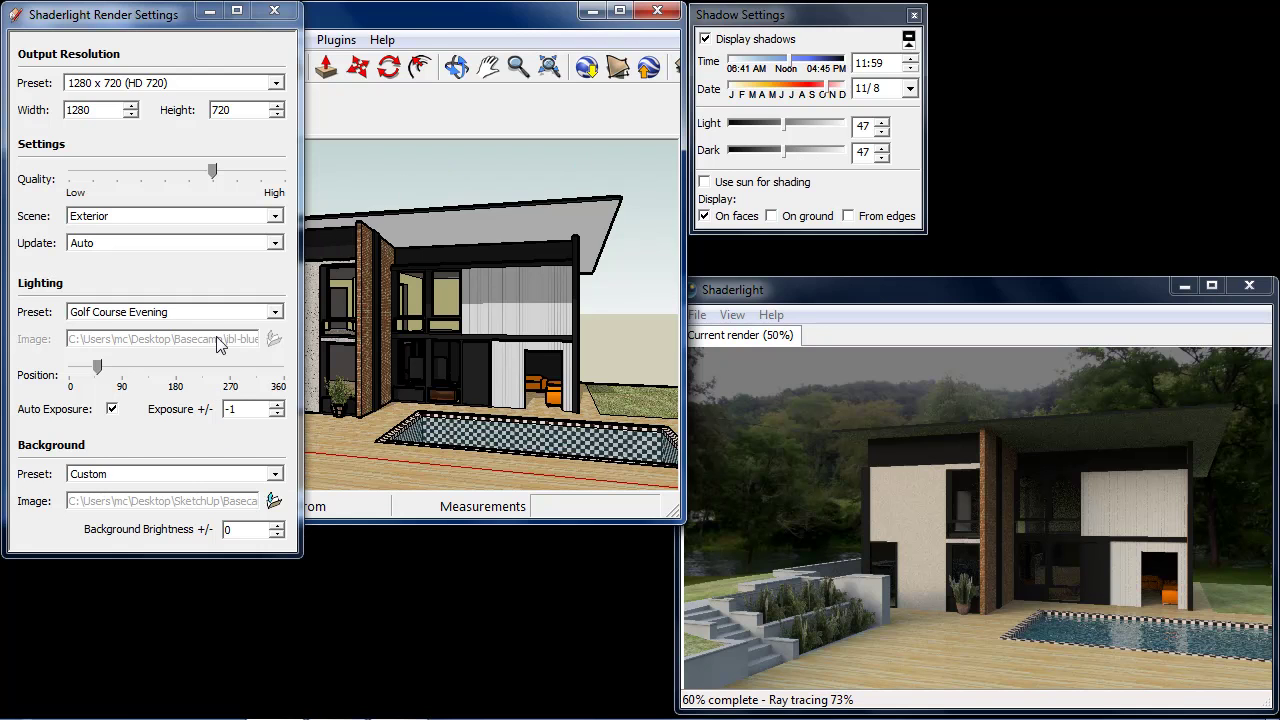
{"action": "double_click", "coordinate": [242, 531]}
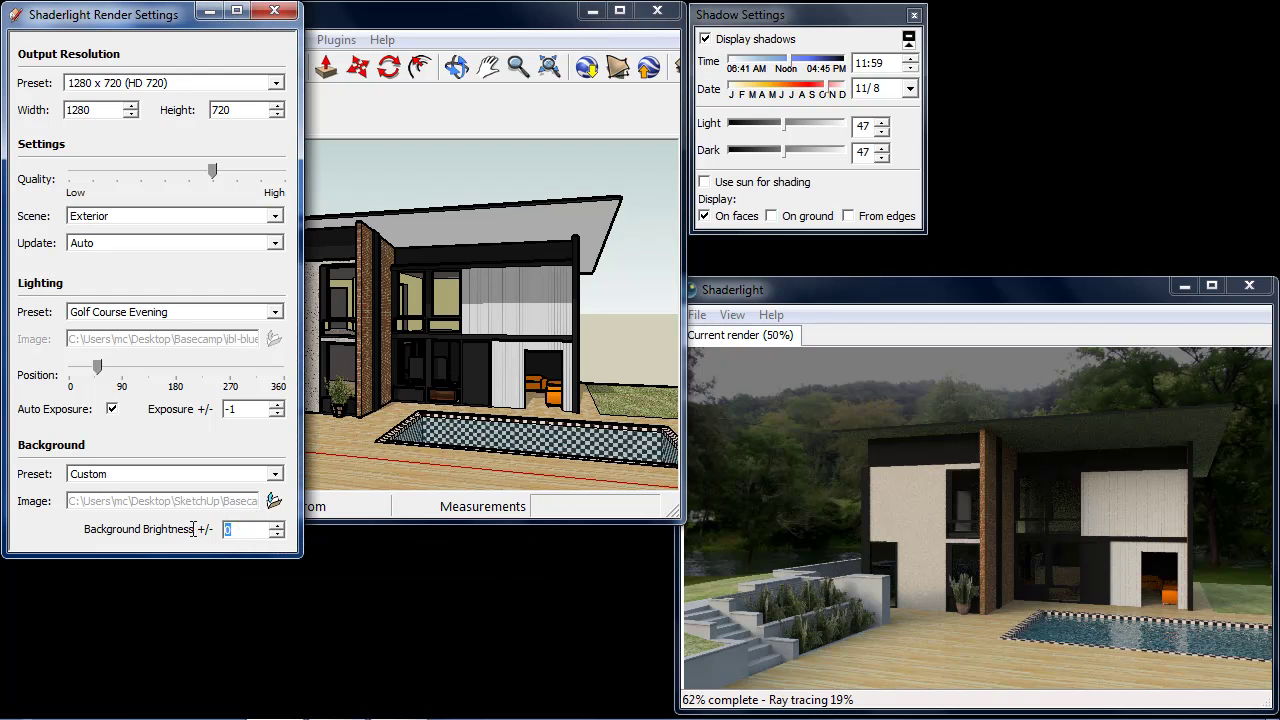
{"action": "type", "text": "2"}
{"action": "key", "text": "Return"}
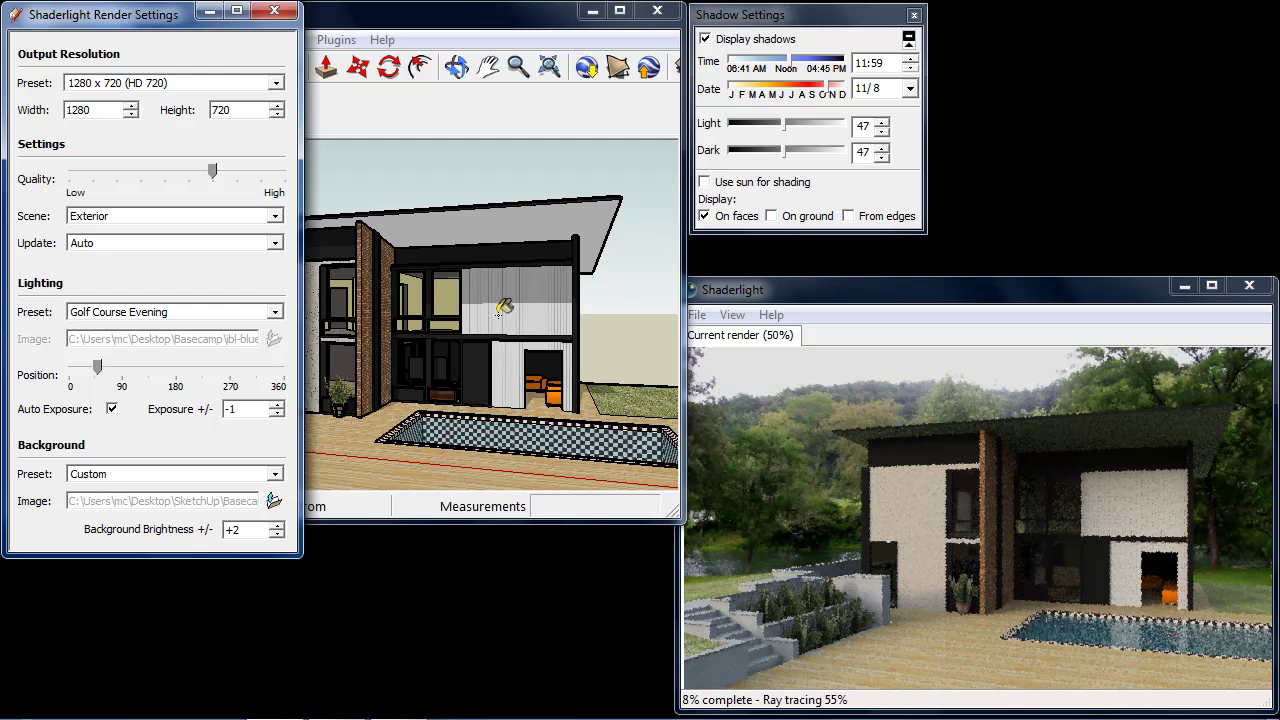
Orbit the pool house slightly to adjust its placement against the background photo, and close the Shaderlight render settings.
{"action": "mouse_move", "coordinate": [502, 309]}
{"action": "middle_mouse_down"}
{"action": "mouse_move", "coordinate": [491, 315]}
{"action": "mouse_move", "coordinate": [480, 272]}
{"action": "mouse_move", "coordinate": [466, 305]}
{"action": "middle_mouse_up"}
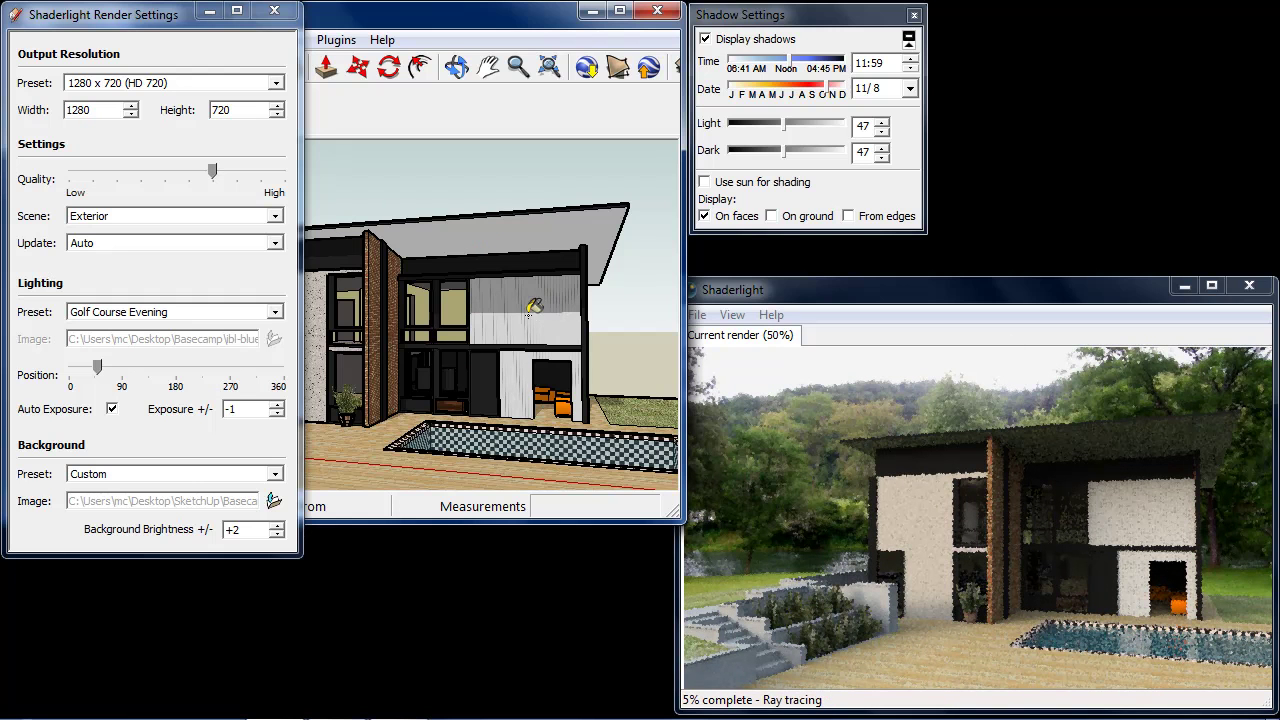
{"action": "left_click", "coordinate": [271, 12]}
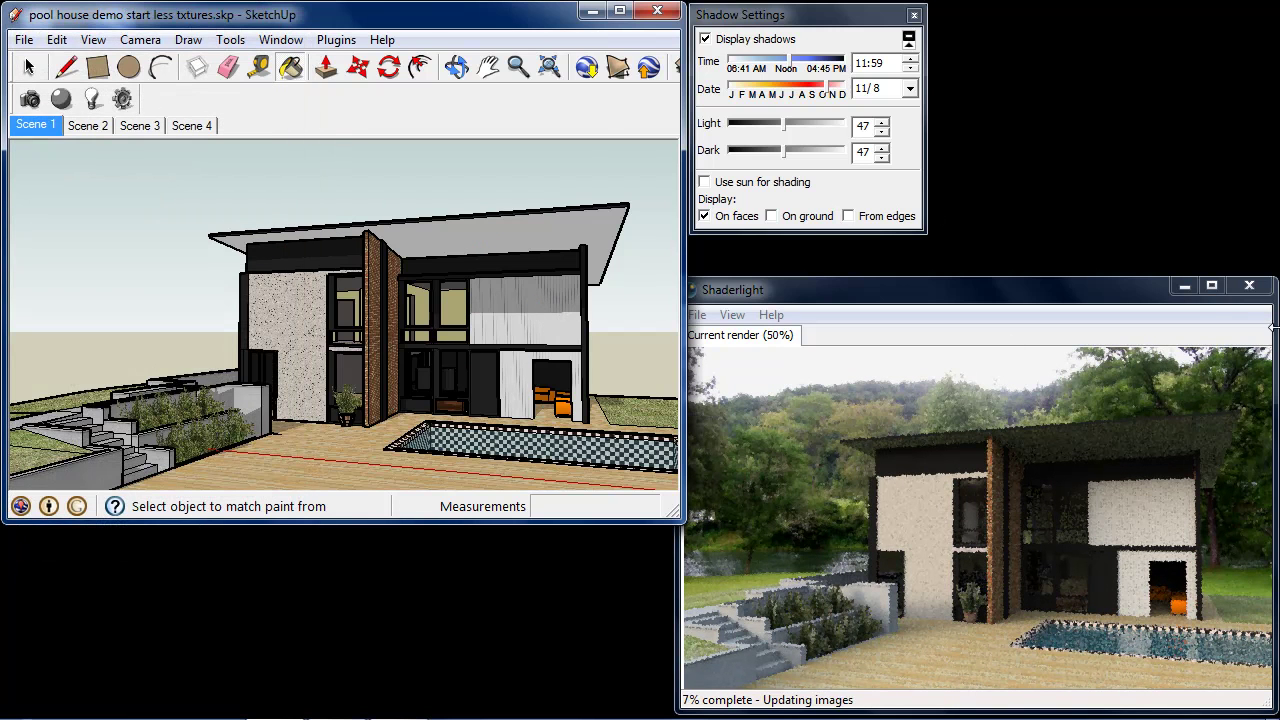
Examine the pool house render in a maximized window, and restore the window with the image zoomed to 50%.
{"action": "left_click", "coordinate": [1211, 287]}
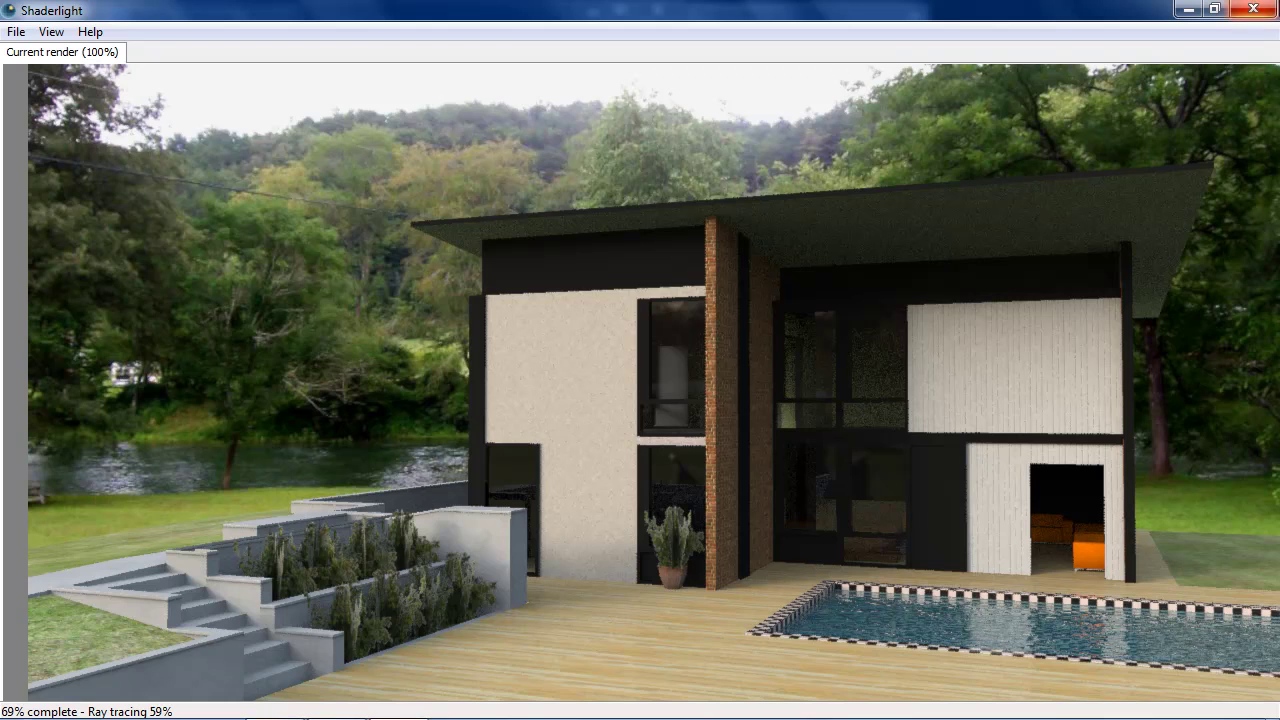
{"action": "left_click", "coordinate": [1214, 9]}
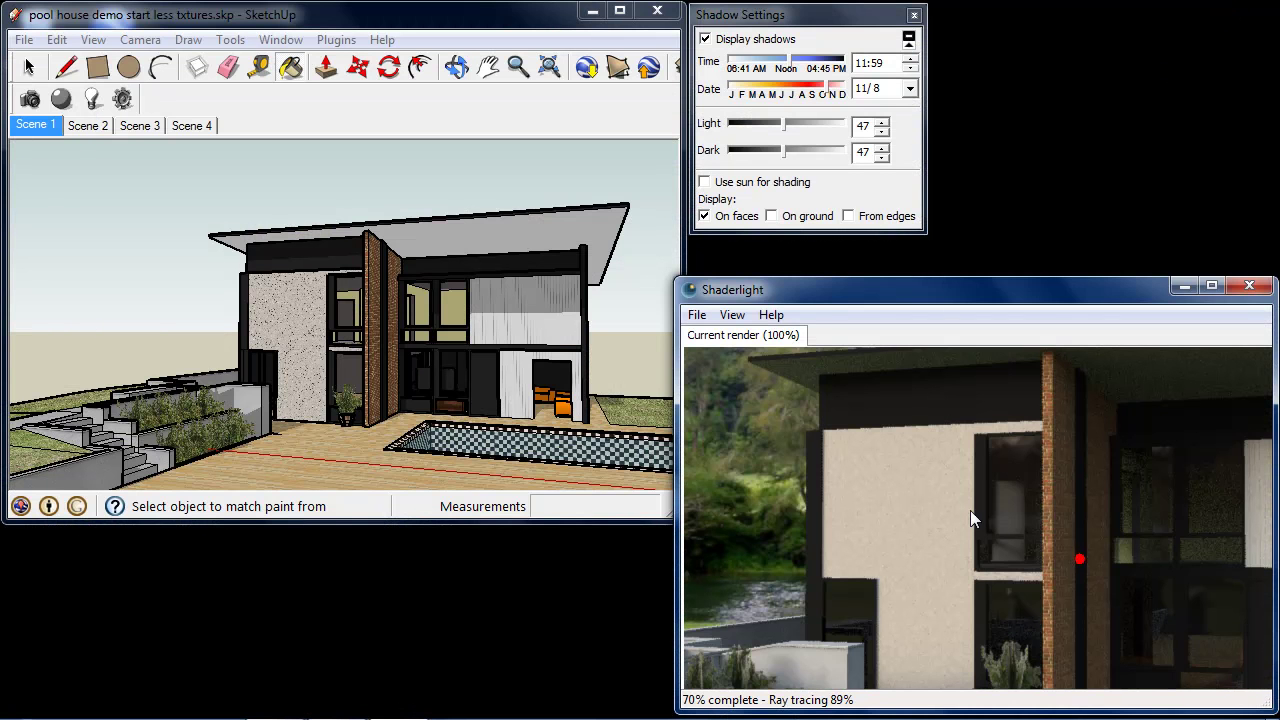
{"action": "scroll", "coordinate": [970, 510], "scroll_direction": "down", "scroll_amount": 2}
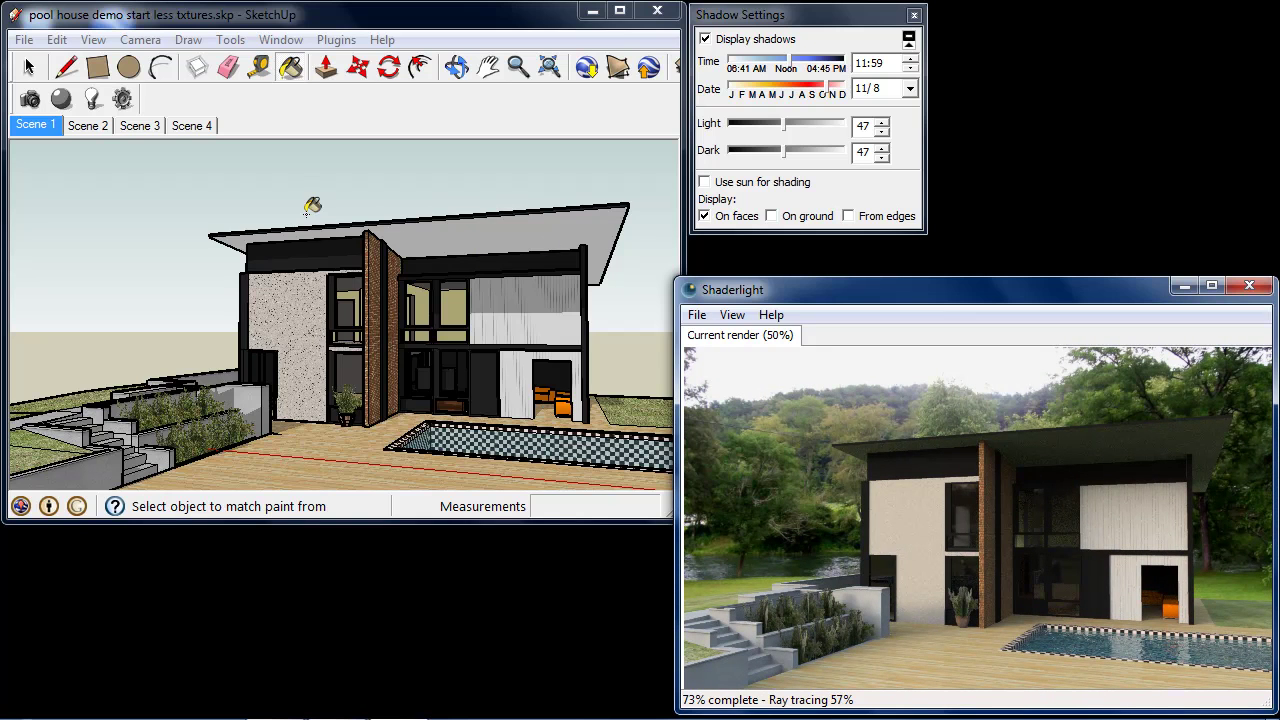
Switch the model to the office interior in Scene 3 and close the shadow settings.
{"action": "left_click", "coordinate": [146, 126]}
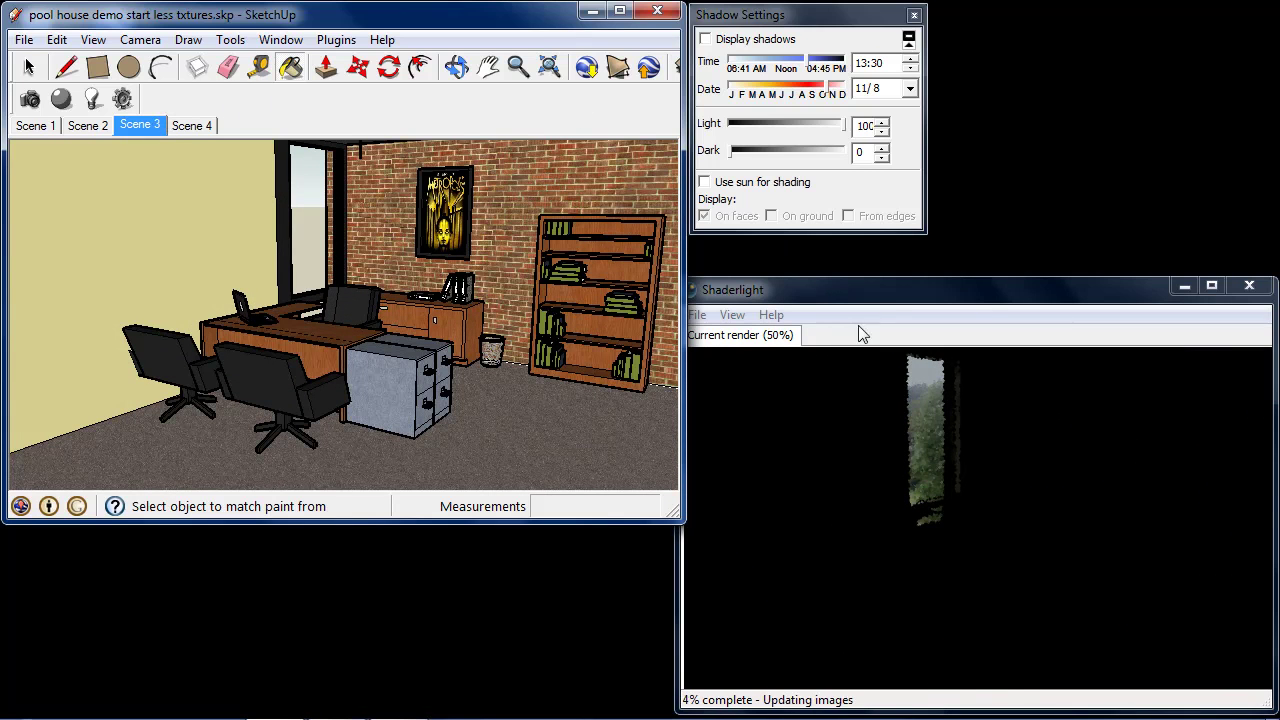
{"action": "left_click", "coordinate": [915, 15]}
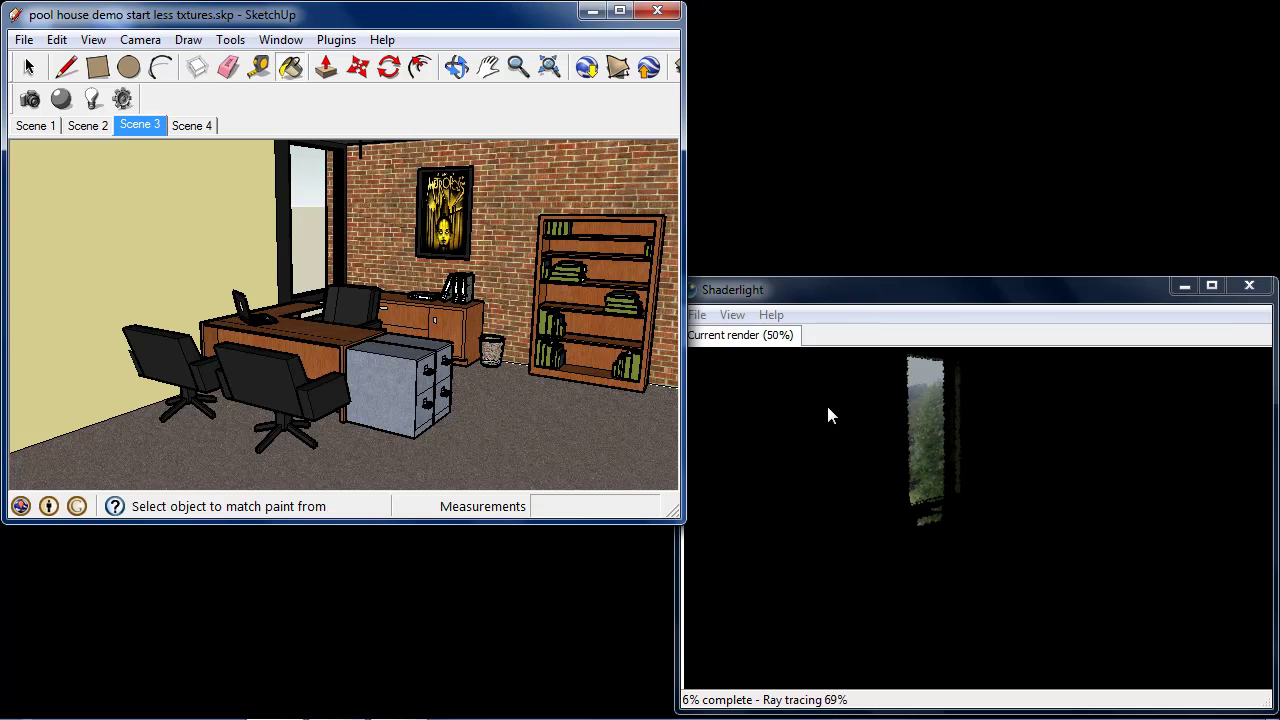